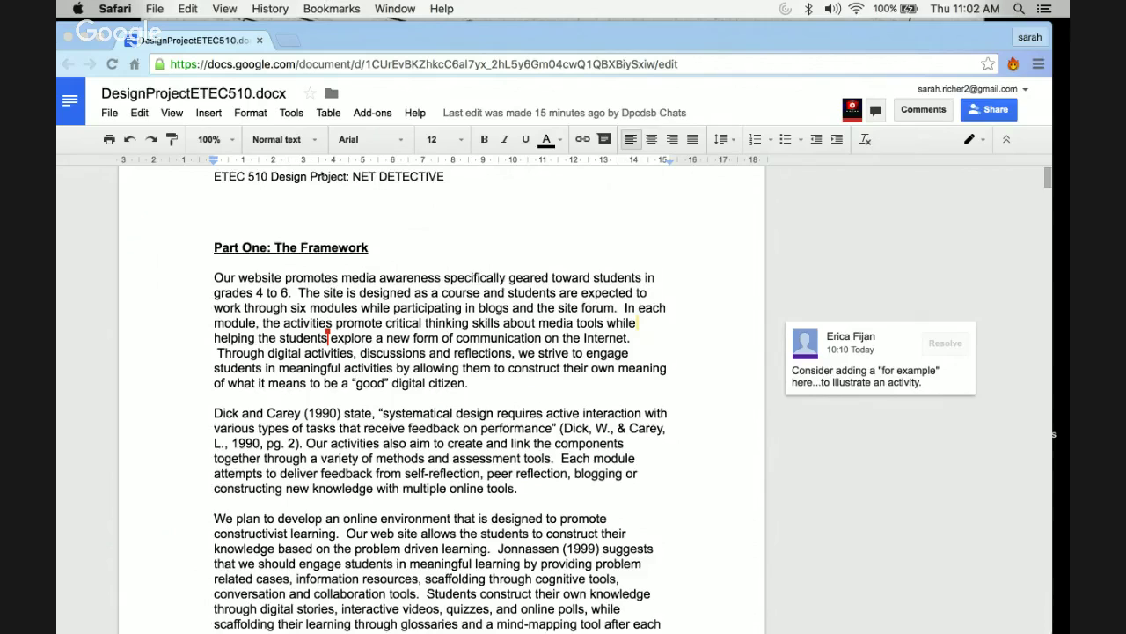
# - Add the collaborator found by e-mail as an editor invitee in the document's sharing settings
pyautogui.click(987, 111)
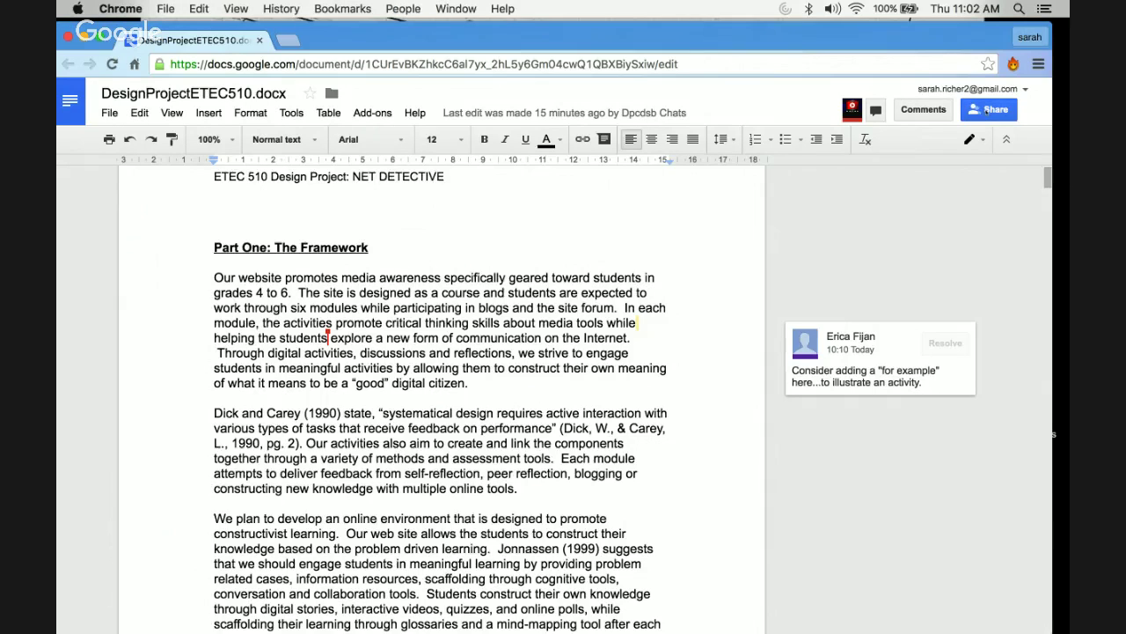
pyautogui.click(987, 110)
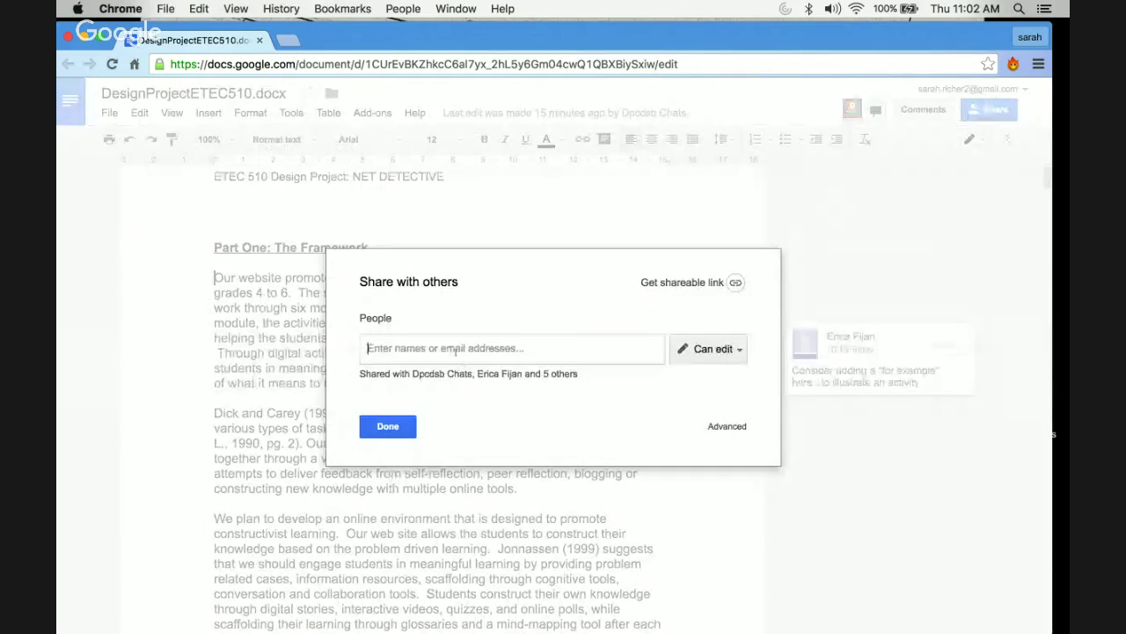
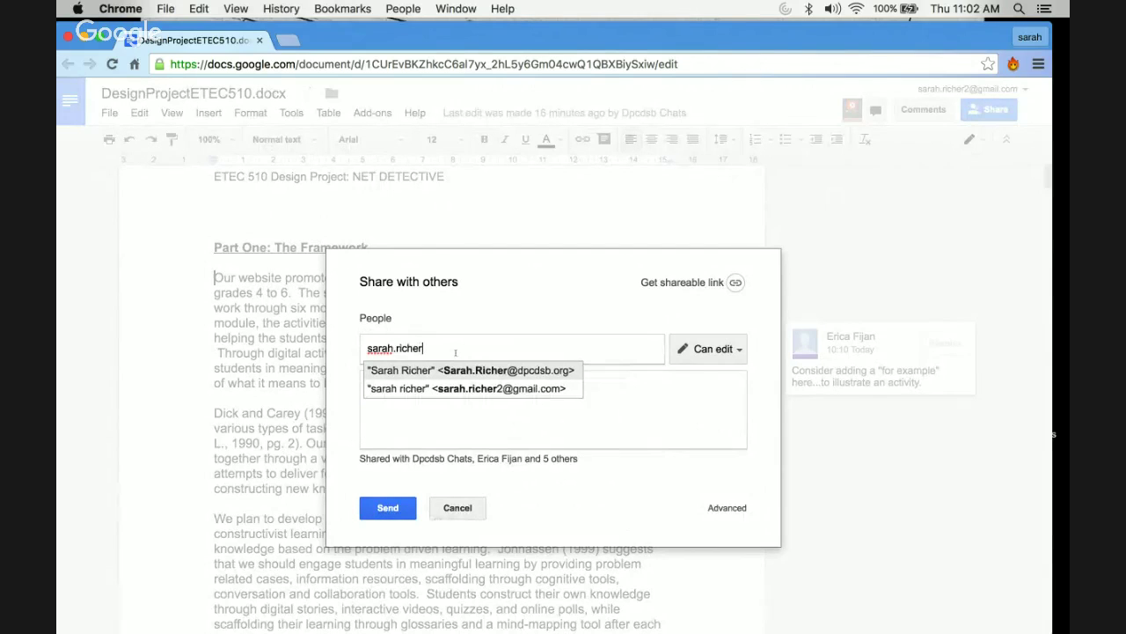
pyautogui.click(474, 371)
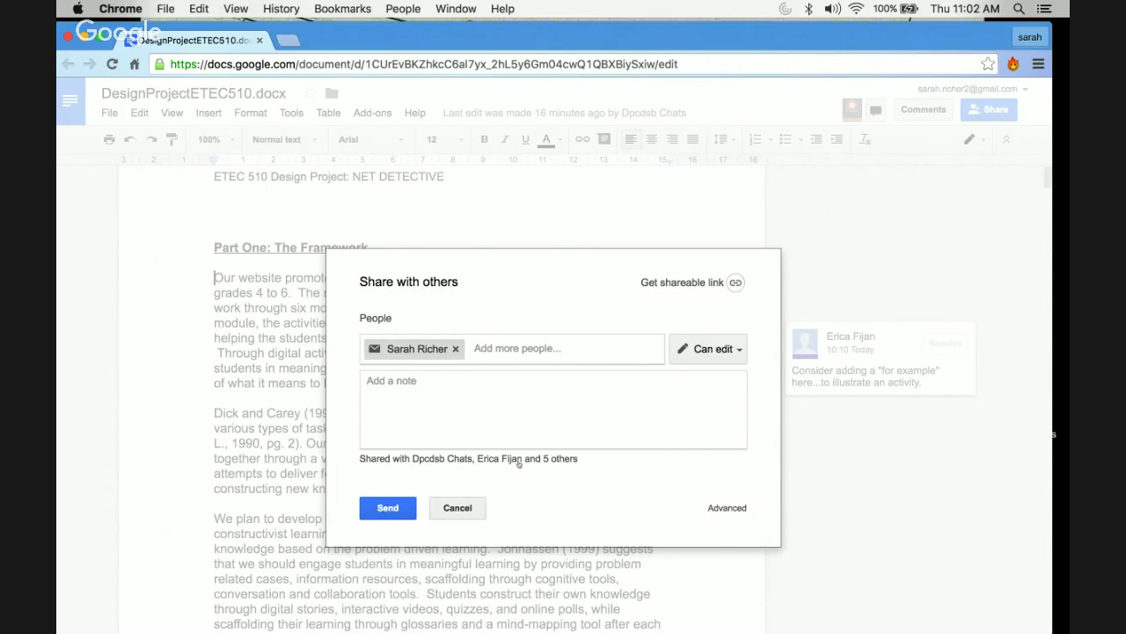
pyautogui.click(519, 460)
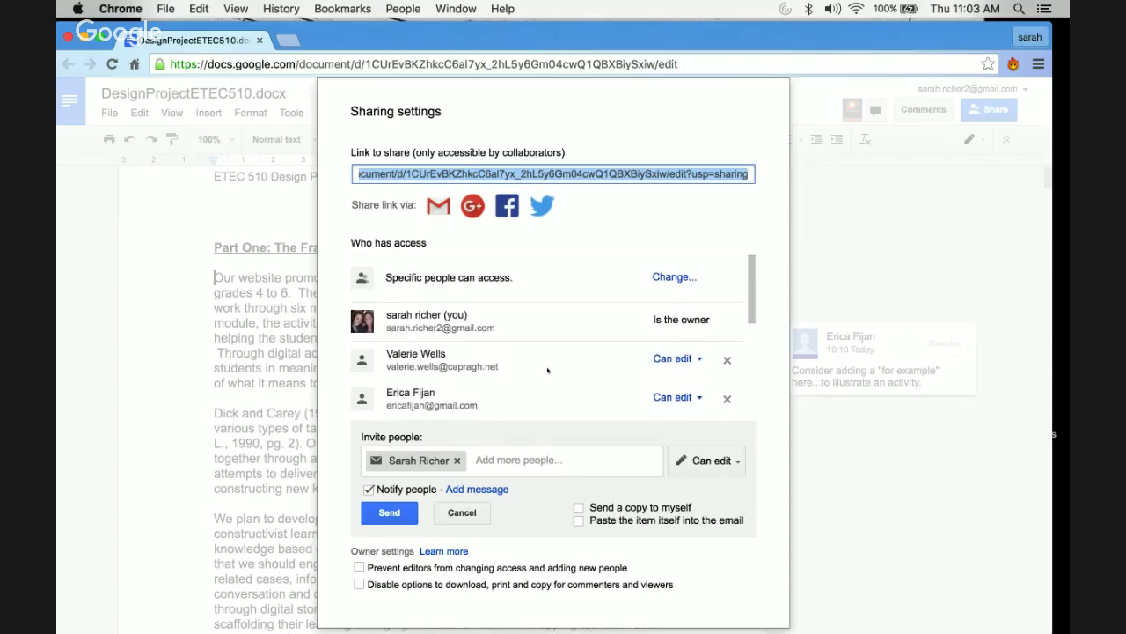
# - Review the access list, leaving the existing collaborator's edit access unchanged
pyautogui.scroll(-2, 548, 371)
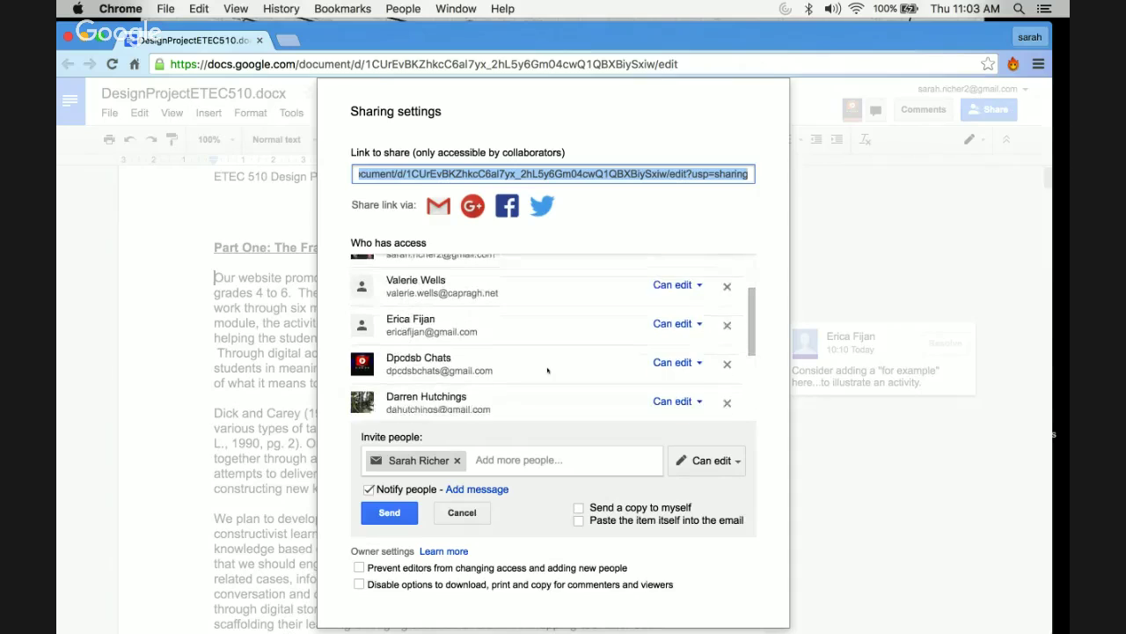
pyautogui.click(700, 287)
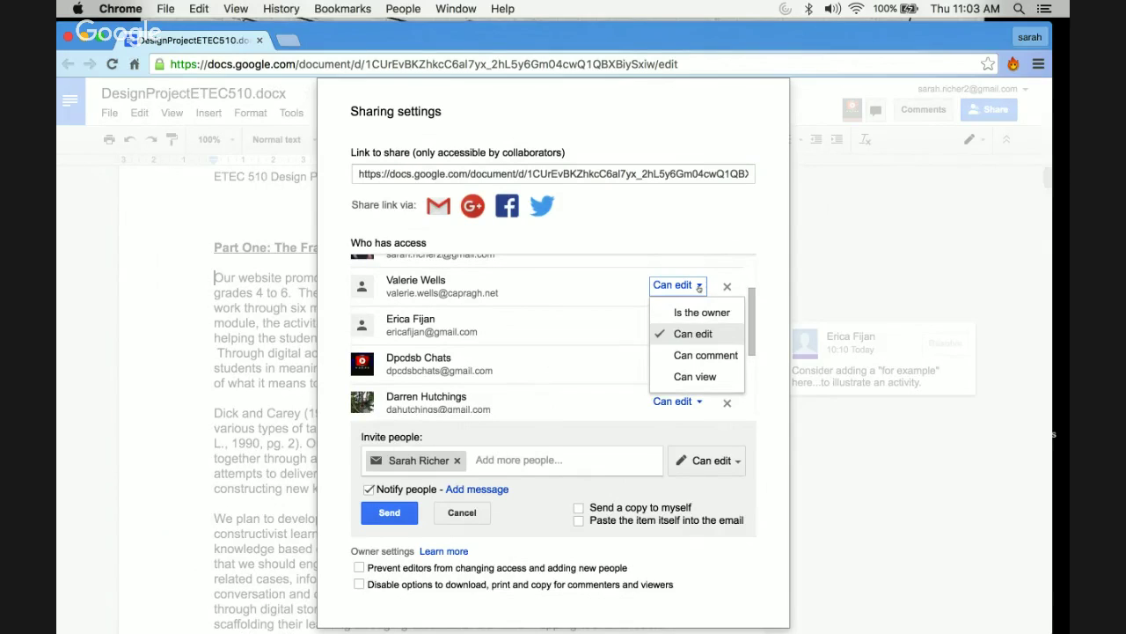
pyautogui.click(700, 287)
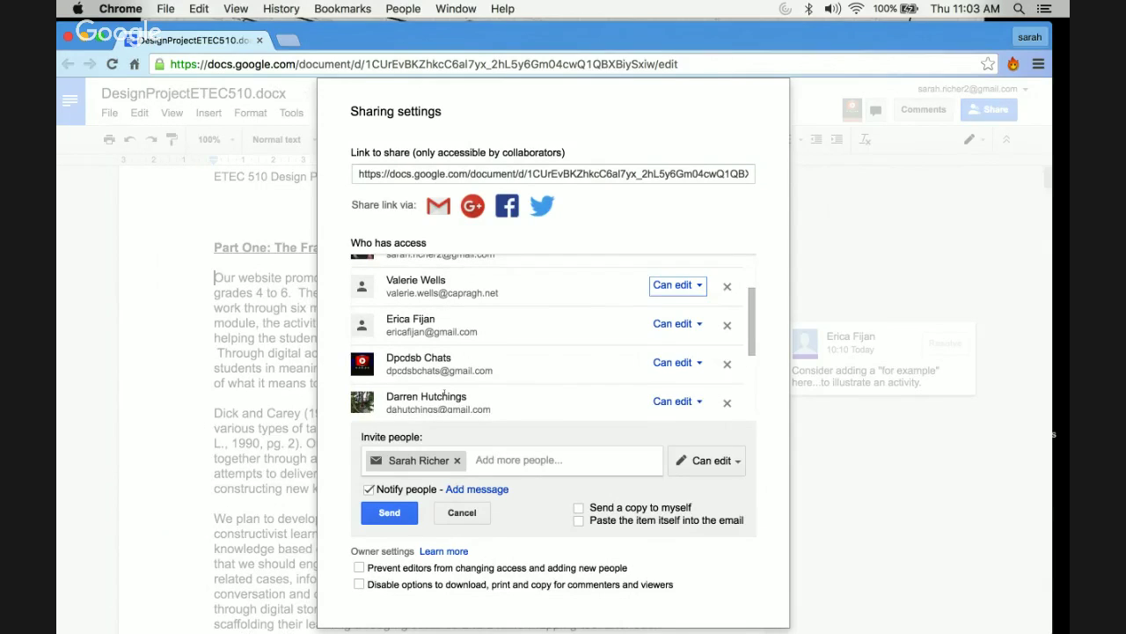
pyautogui.scroll(-5, 446, 308)
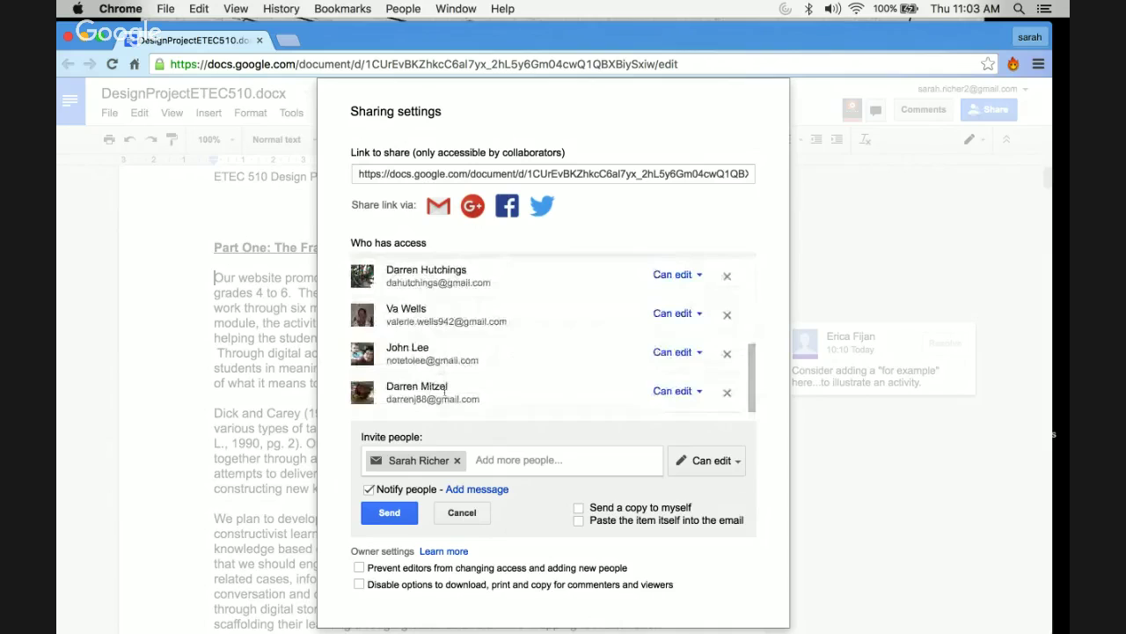
pyautogui.scroll(5, 444, 392)
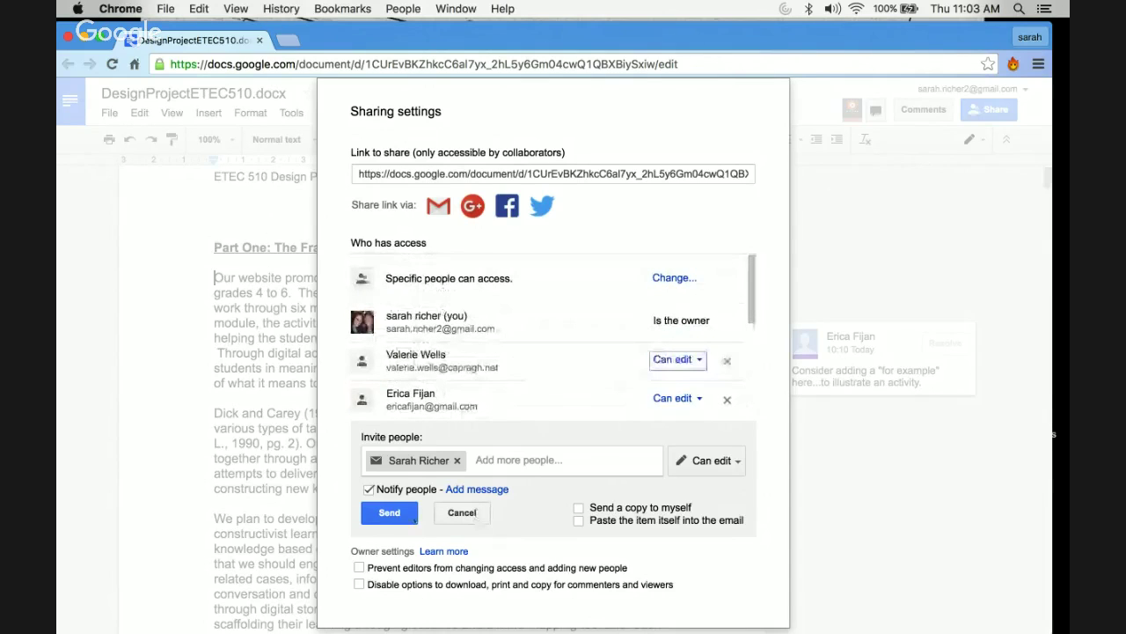
# - Send the edit invitation despite the warning and close the sharing settings
pyautogui.click(405, 519)
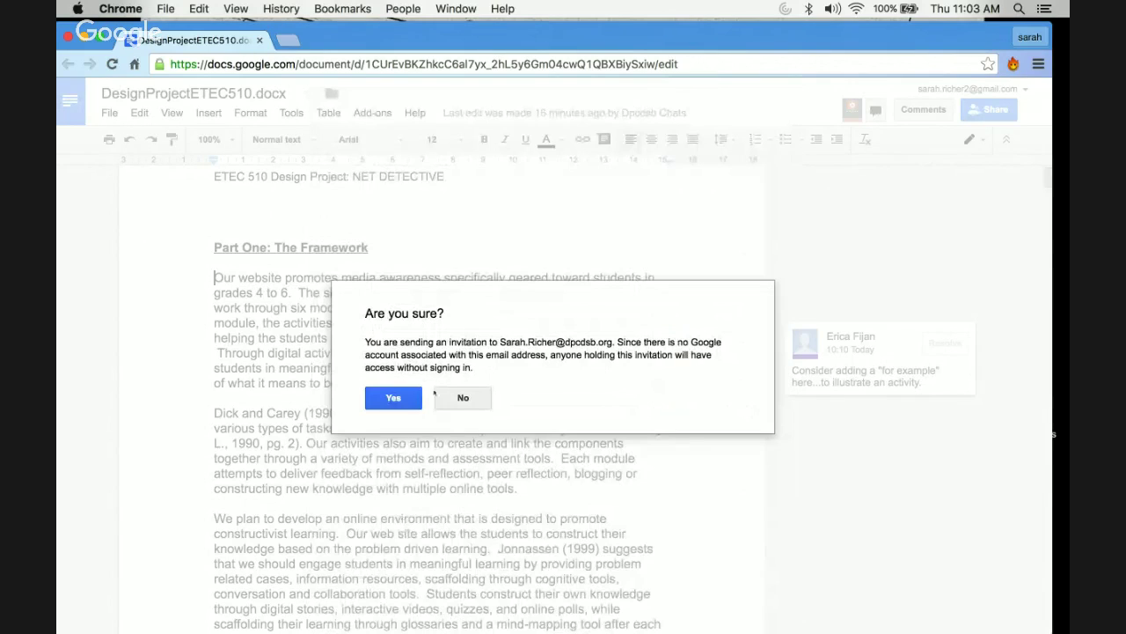
pyautogui.click(394, 398)
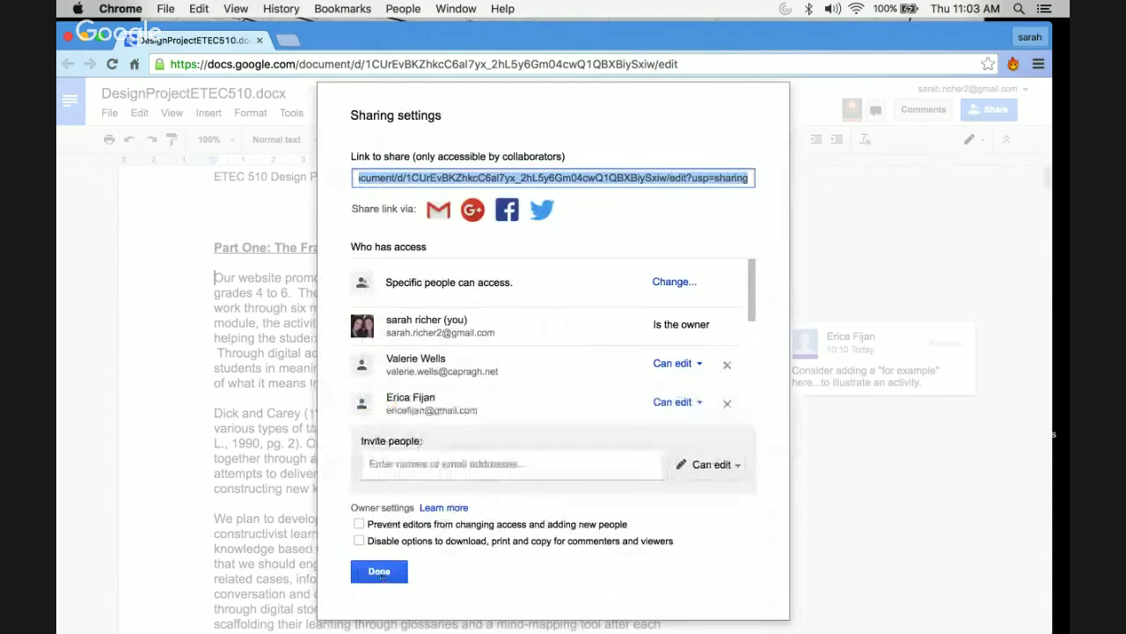
pyautogui.click(380, 572)
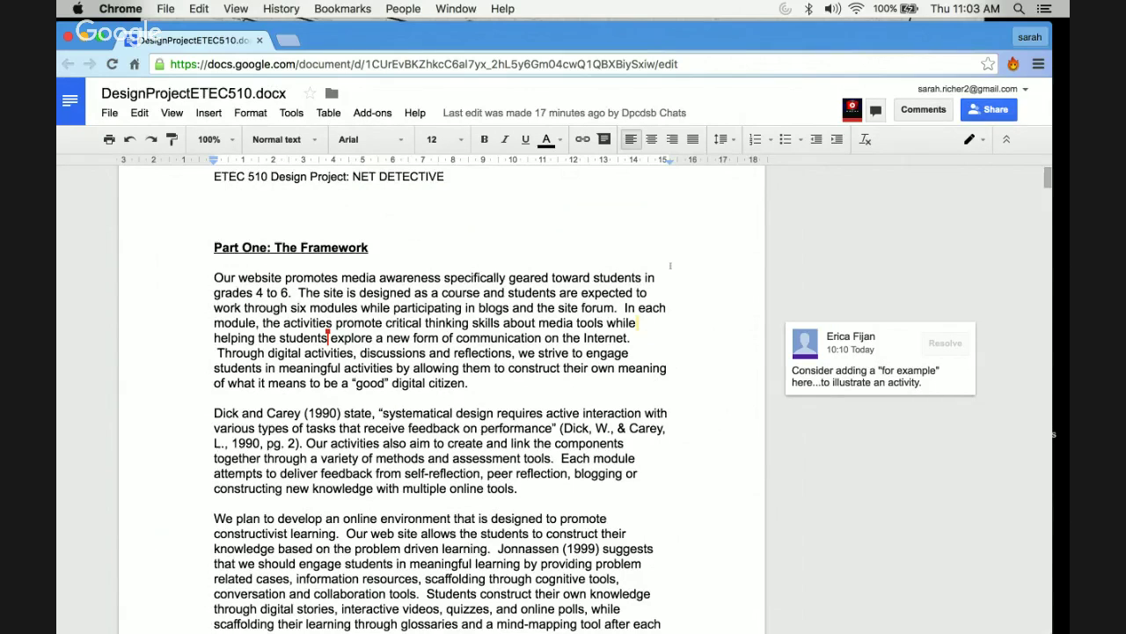
pyautogui.moveTo(851, 110)
pyautogui.click(382, 247)
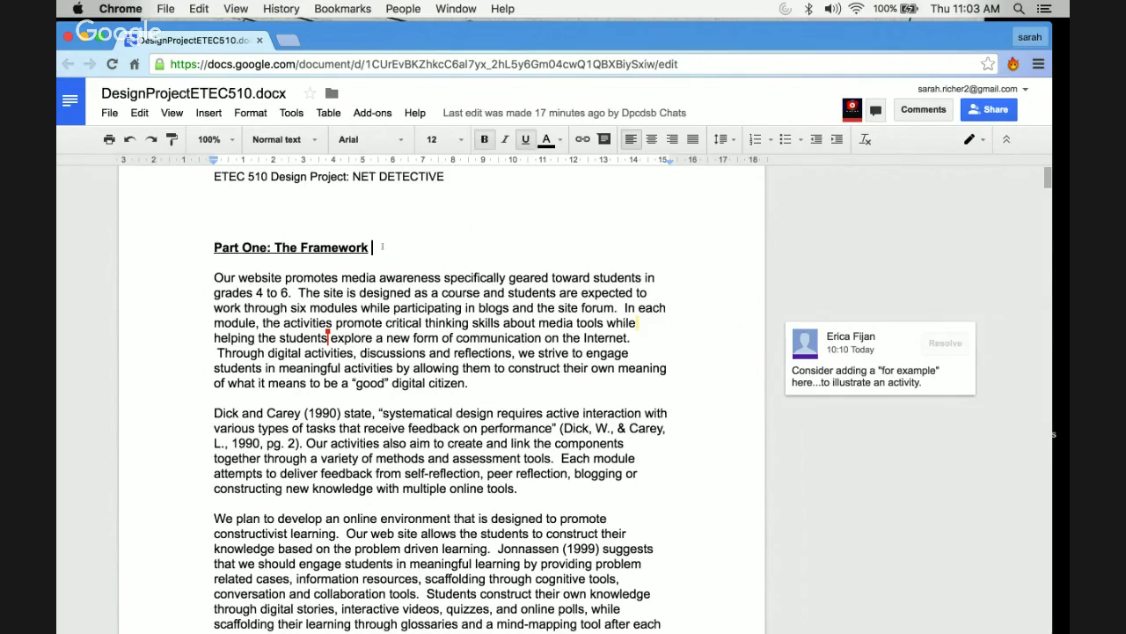
pyautogui.moveTo(316, 338); pyautogui.dragTo(372, 338)
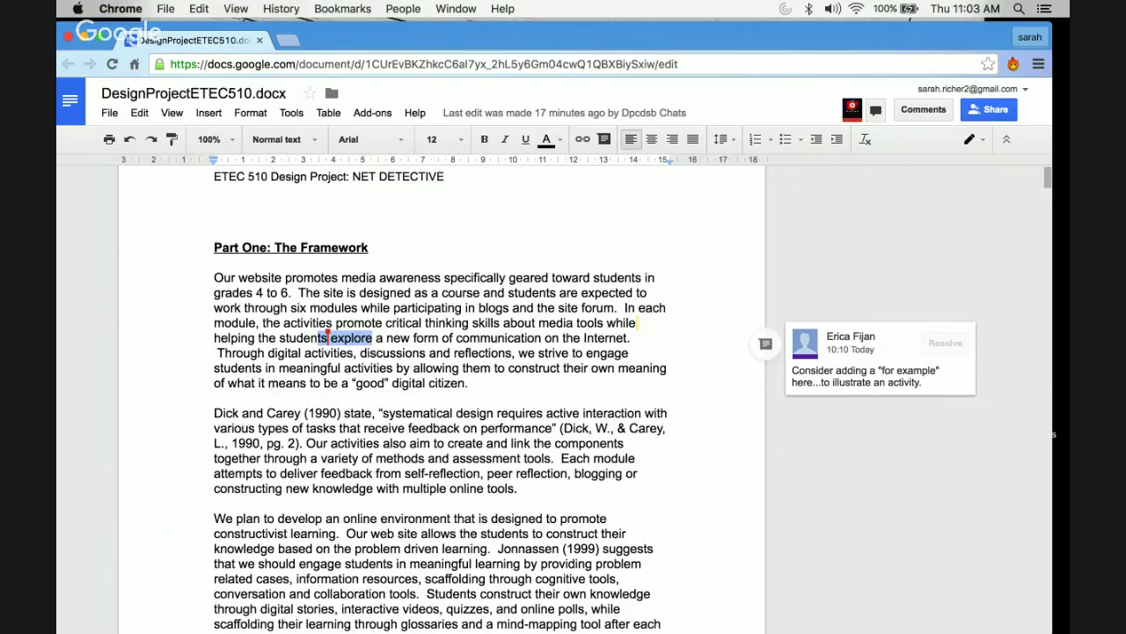
pyautogui.click(329, 338)
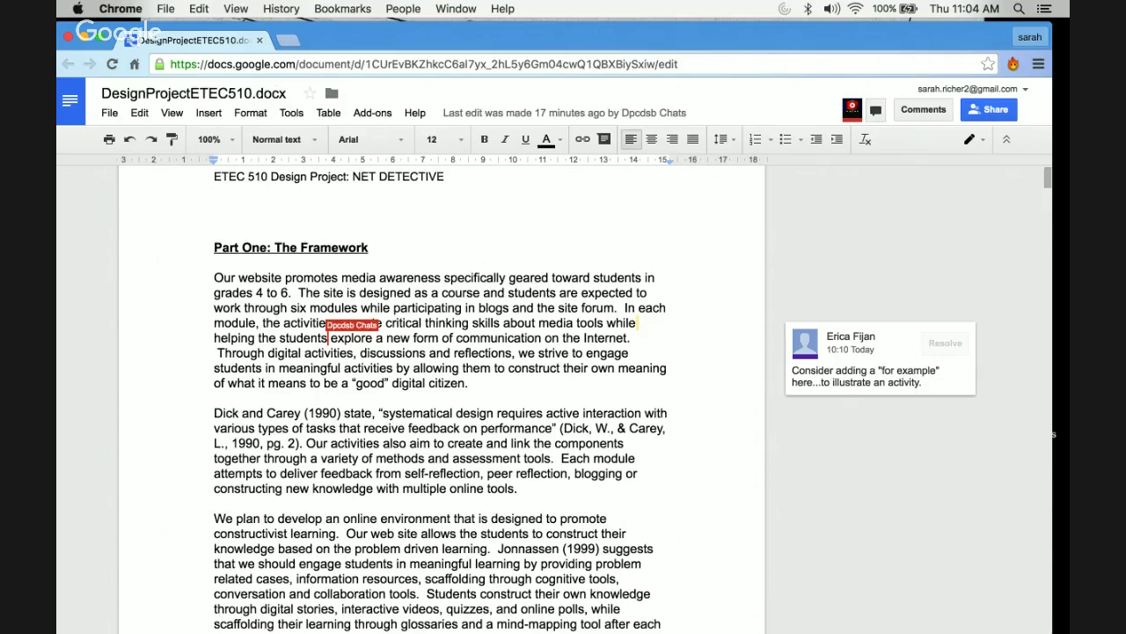
# - Open and close the collaborators' group chat, then scroll to the spacing and hyperlink comments
pyautogui.click(876, 110)
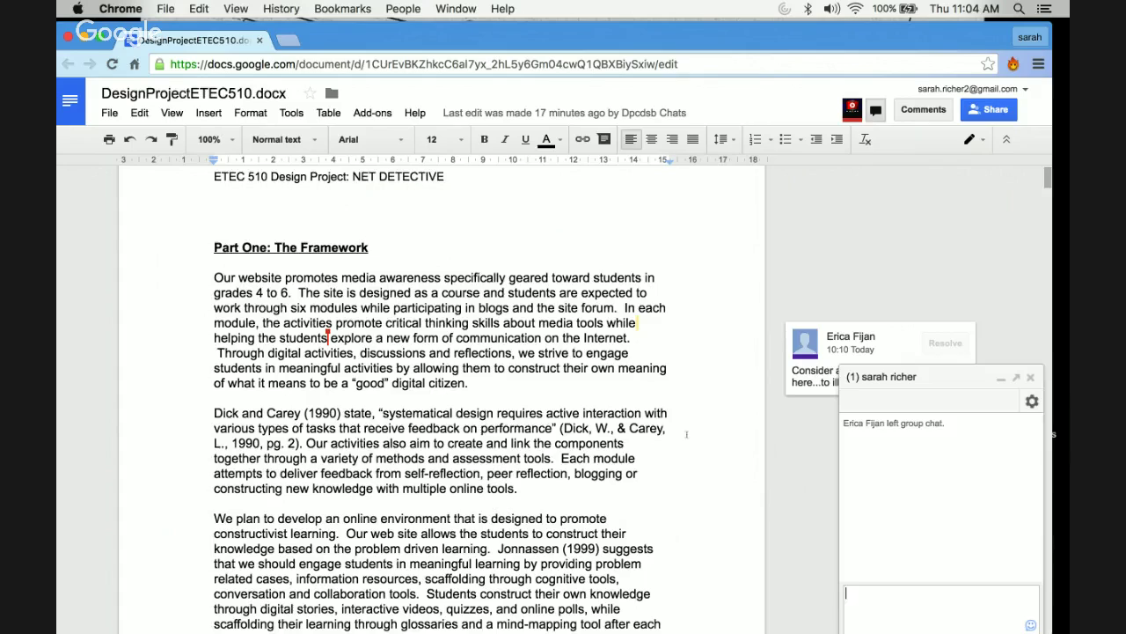
pyautogui.click(654, 456)
pyautogui.click(876, 110)
pyautogui.scroll(-10, 602, 492)
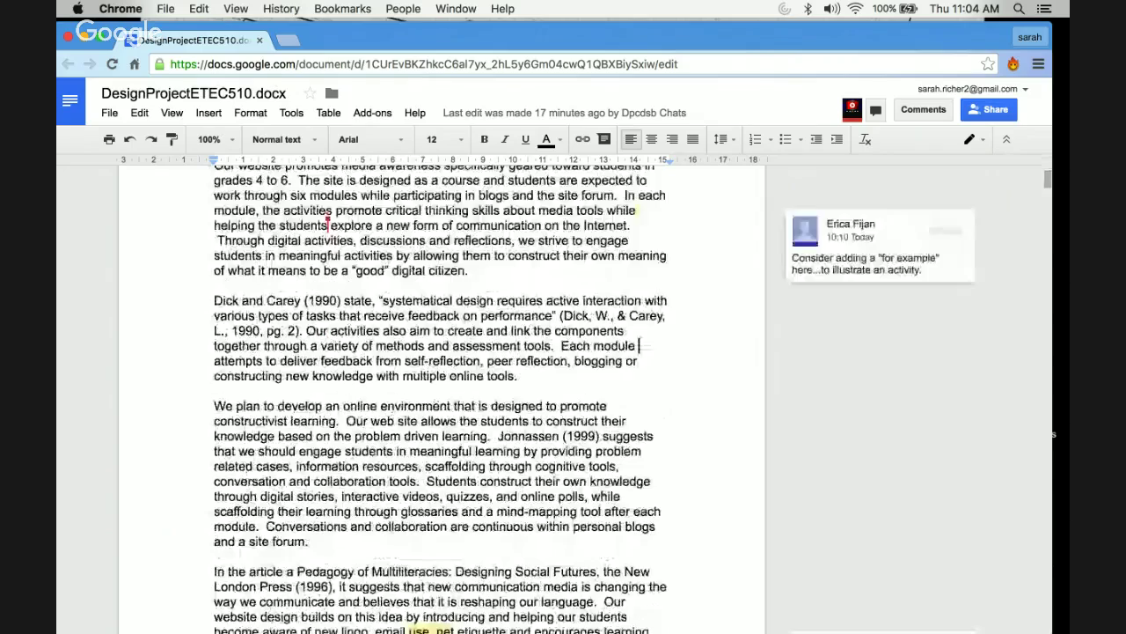
pyautogui.scroll(5, 425, 482)
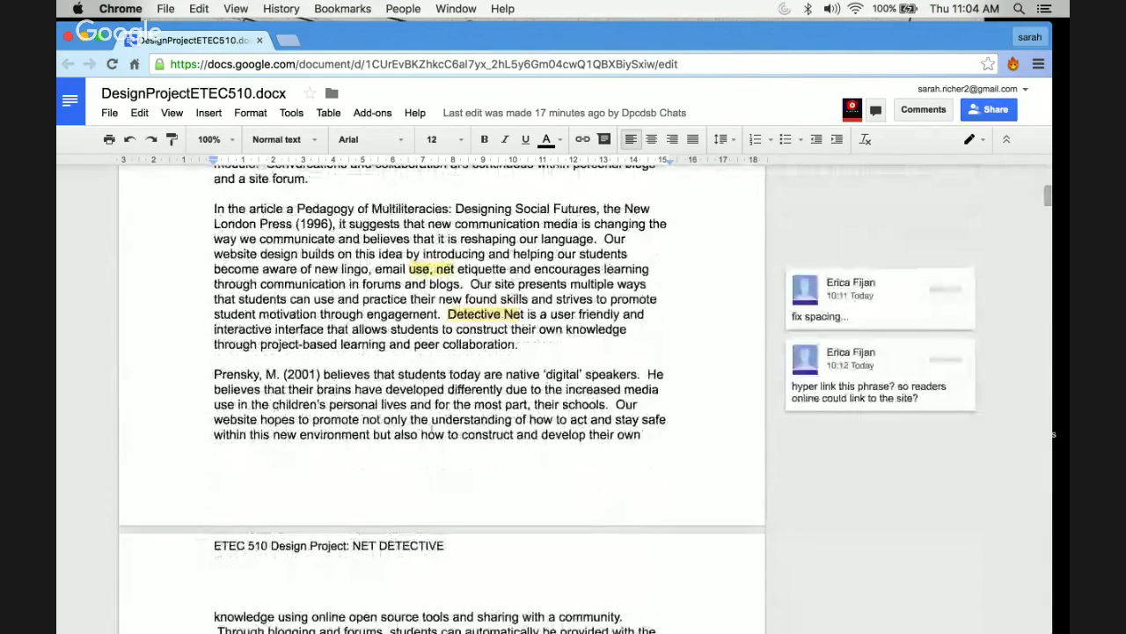
pyautogui.moveTo(442, 344); pyautogui.dragTo(519, 345)
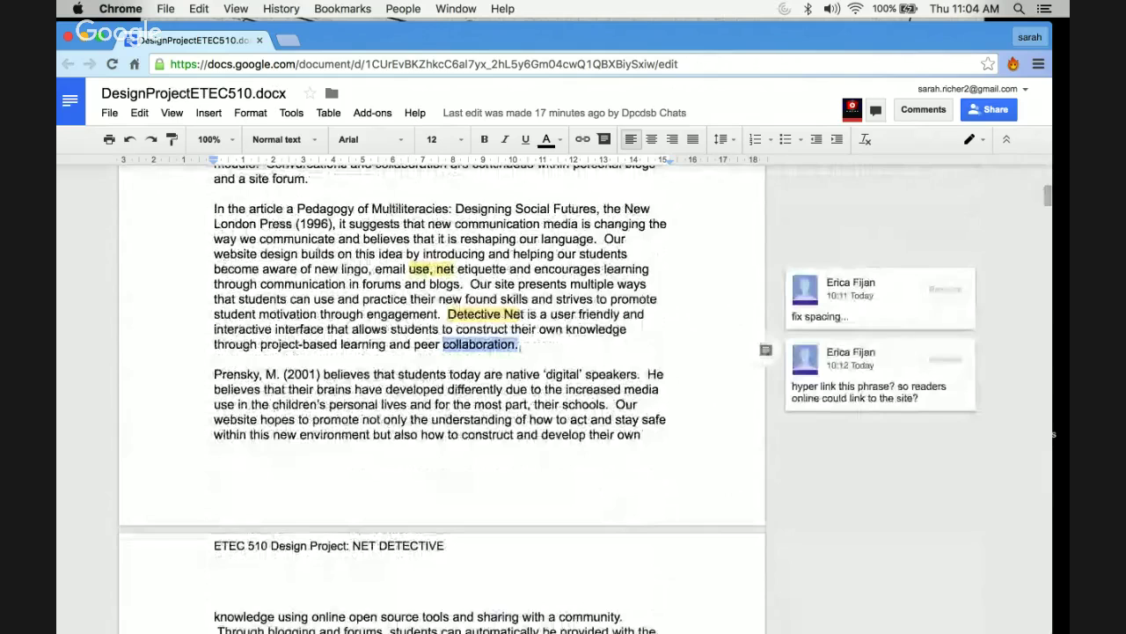
pyautogui.rightClick(482, 342)
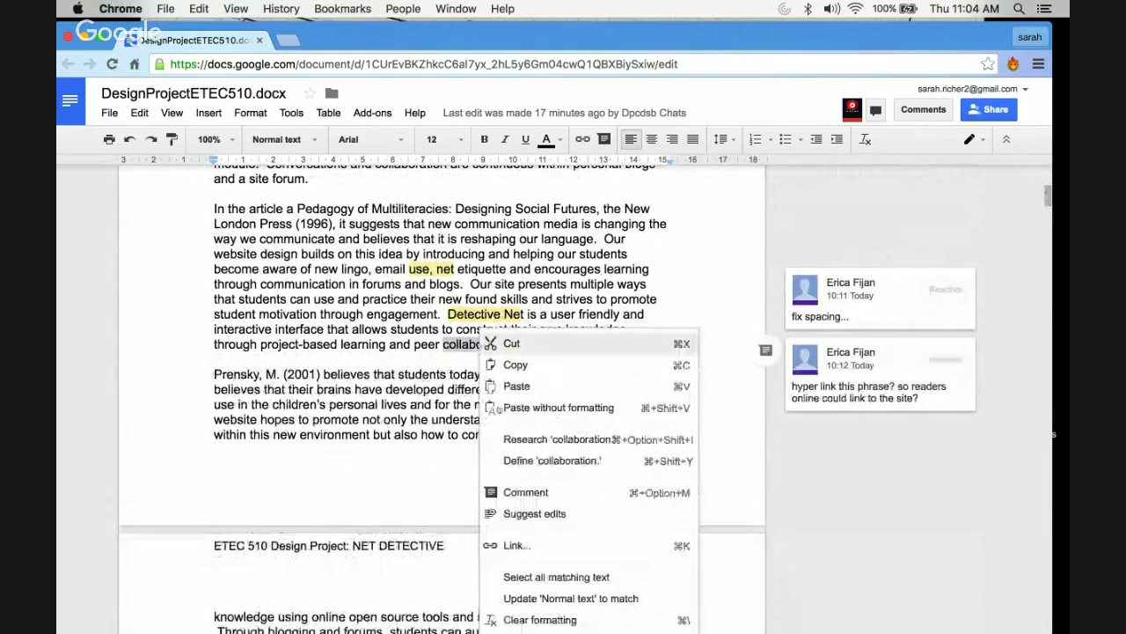
pyautogui.click(490, 495)
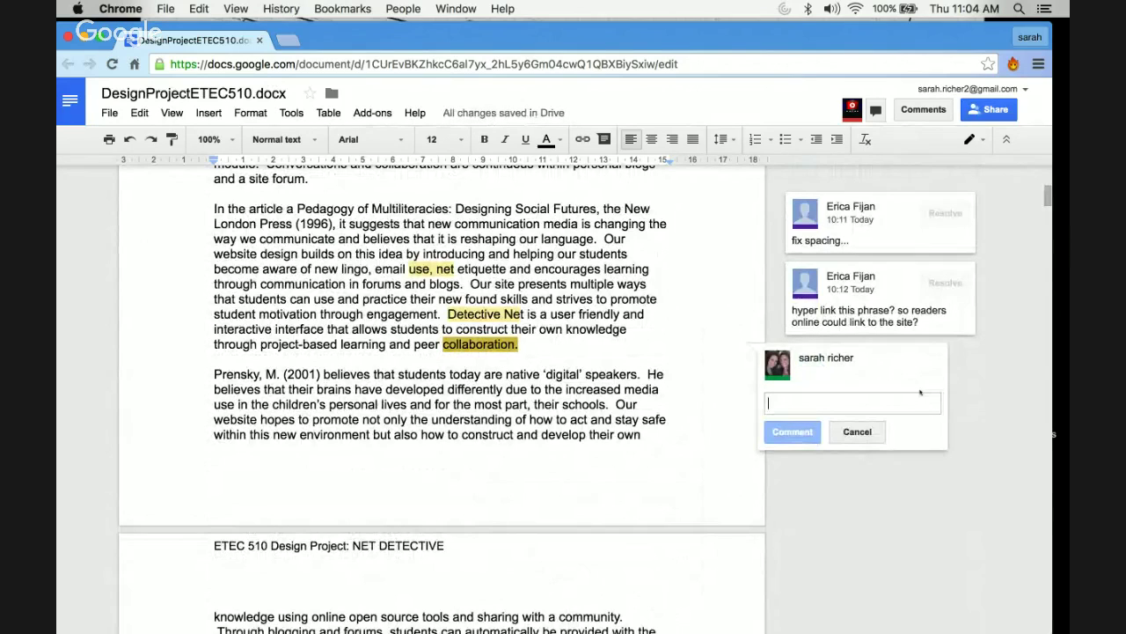
pyautogui.write('Question? Com')
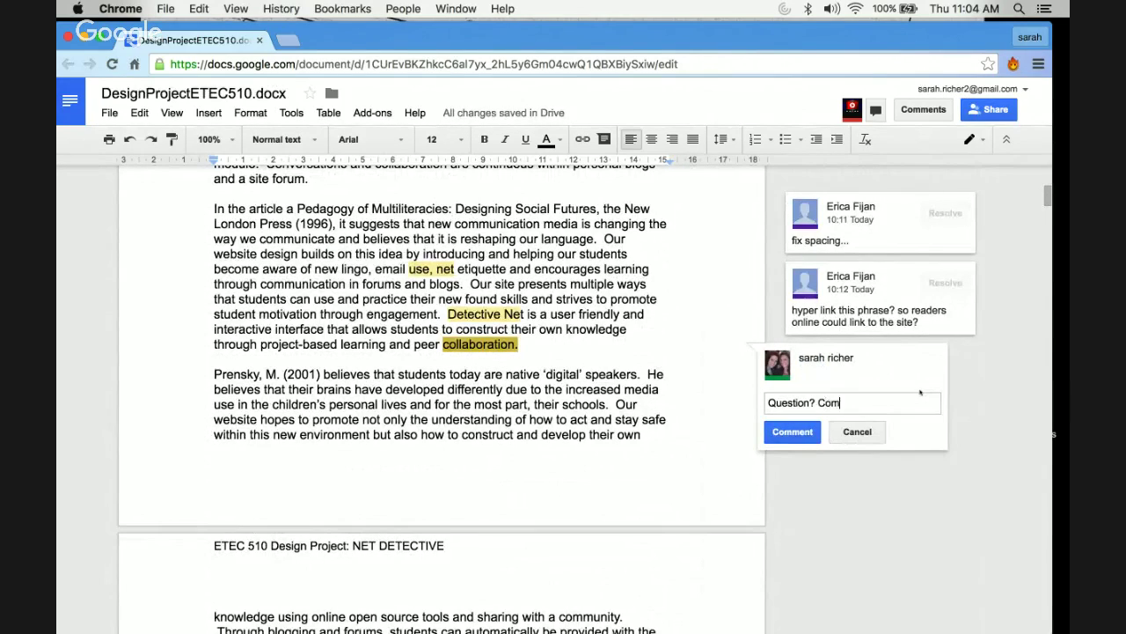
pyautogui.write('ment? Edit...')
pyautogui.click(684, 441)
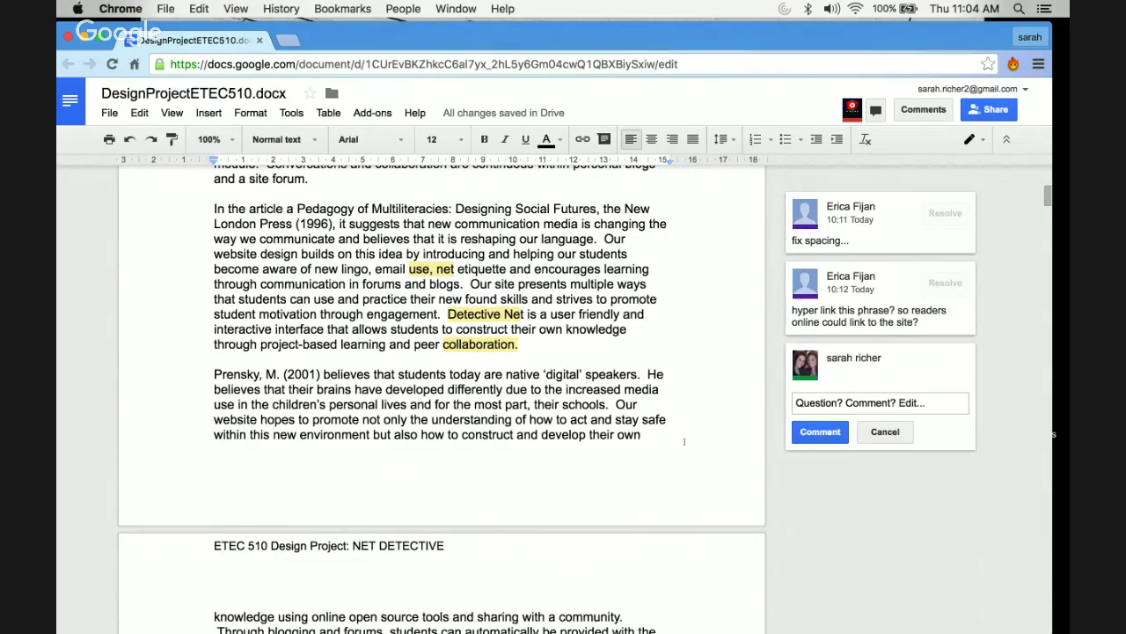
pyautogui.scroll(4, 684, 441)
pyautogui.scroll(-3, 684, 441)
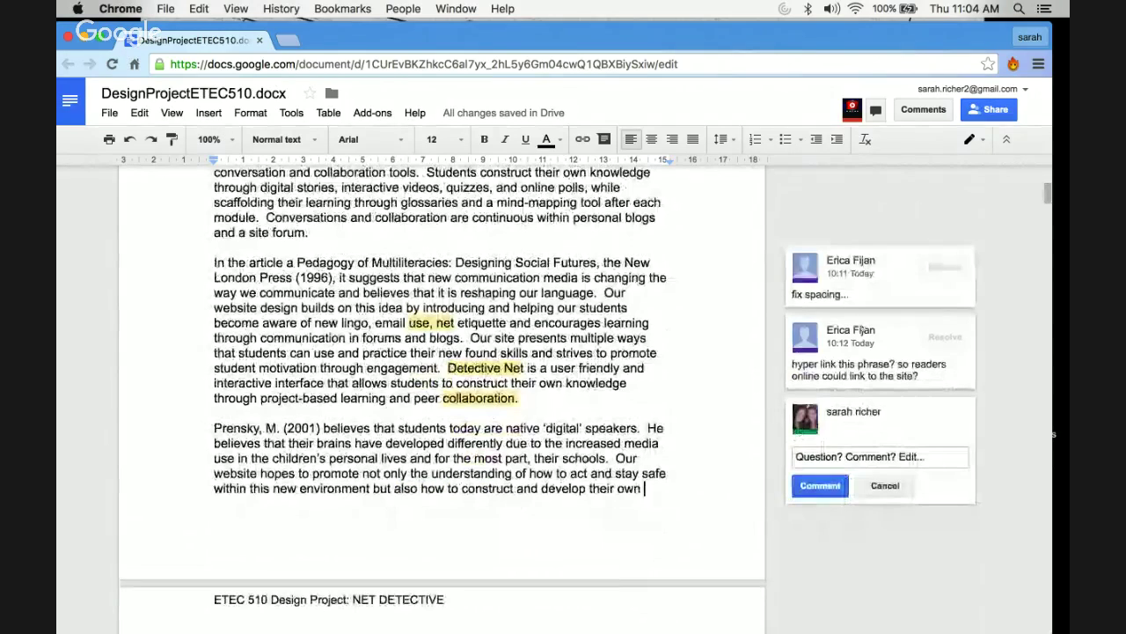
pyautogui.click(863, 350)
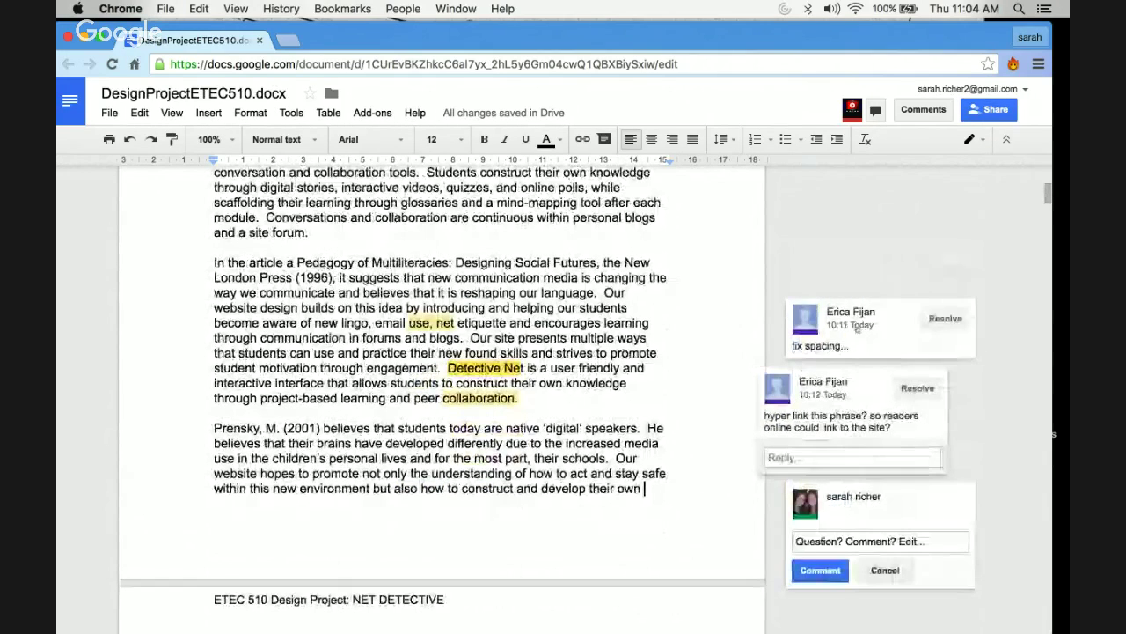
pyautogui.click(858, 324)
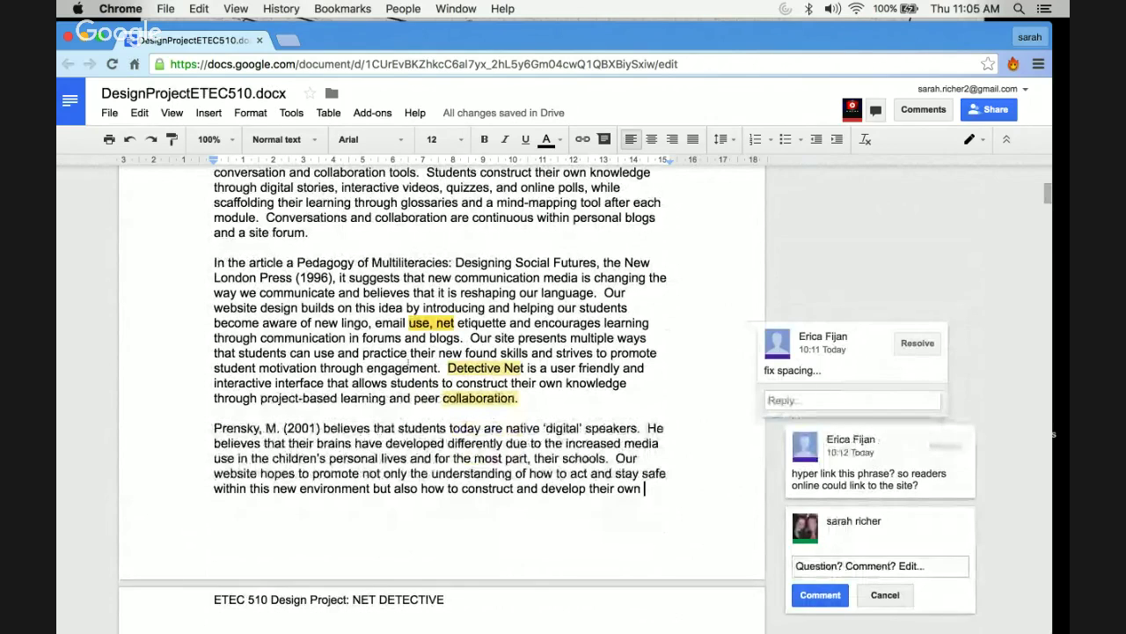
pyautogui.click(630, 493)
pyautogui.scroll(-5, 630, 493)
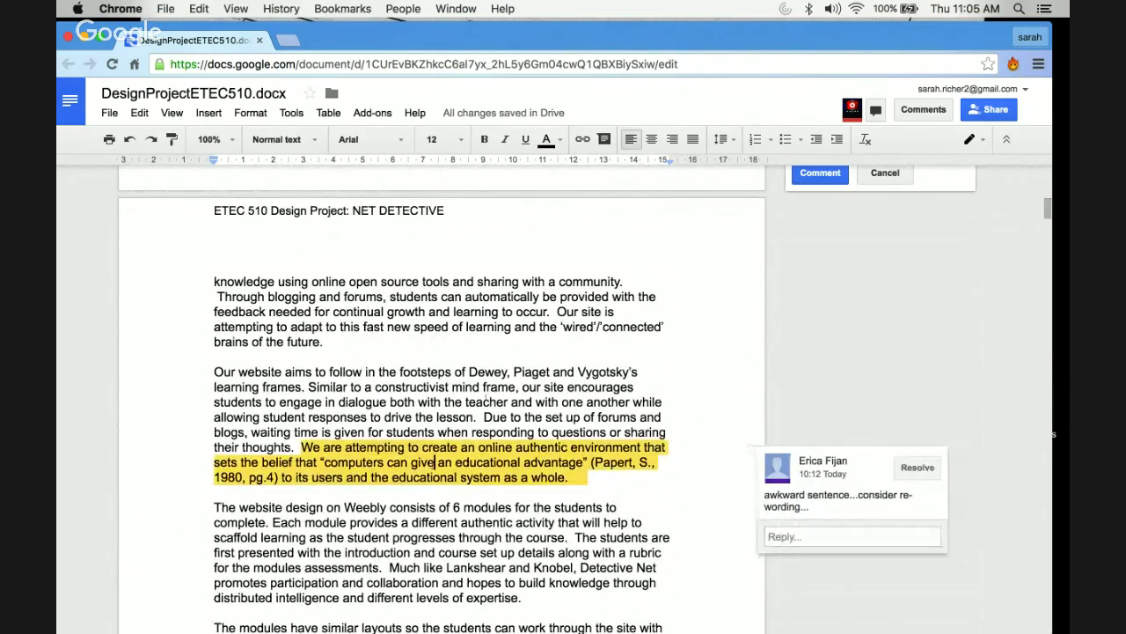
pyautogui.scroll(5, 433, 462)
pyautogui.scroll(1, 486, 399)
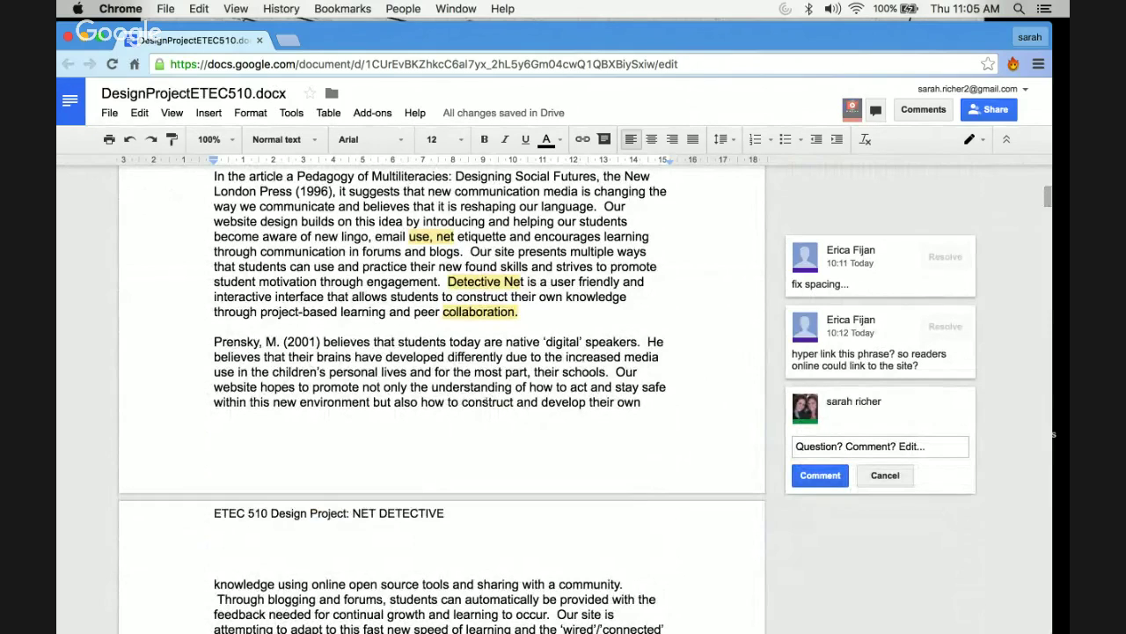
pyautogui.click(413, 418)
pyautogui.scroll(-2, 459, 409)
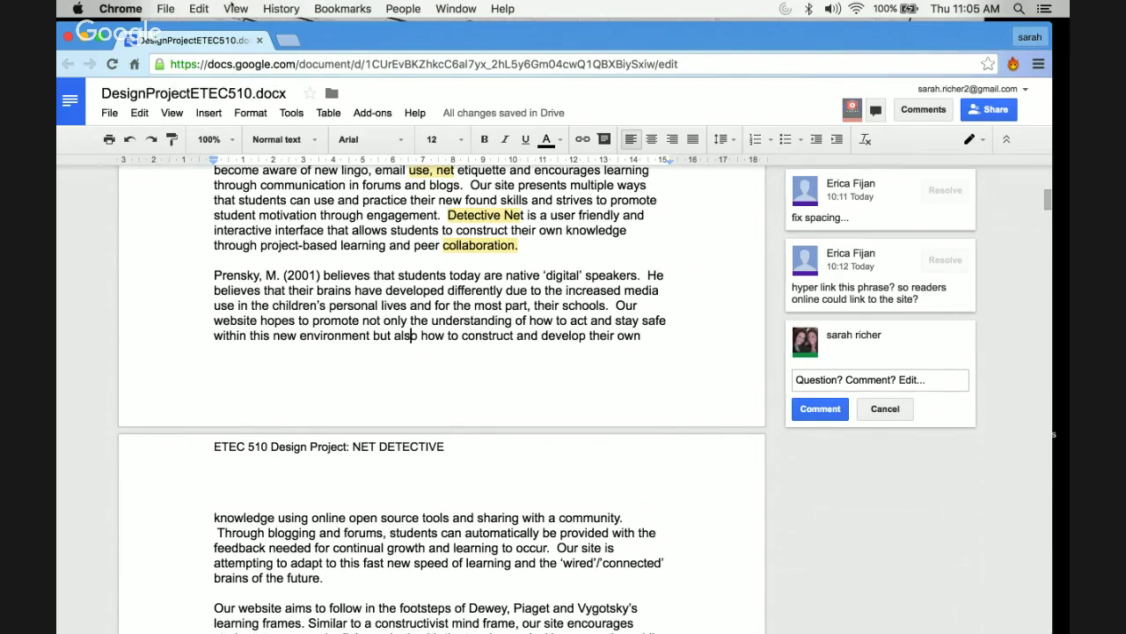
# - Open File > See revision history for DesignProjectETEC510.docx
pyautogui.click(109, 114)
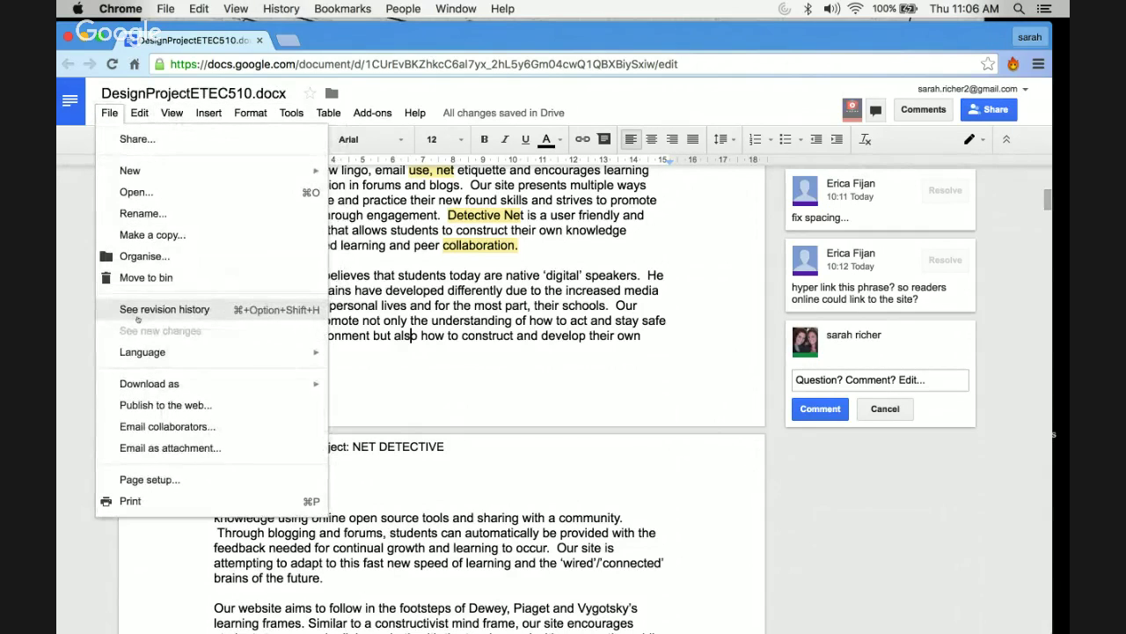
pyautogui.click(137, 315)
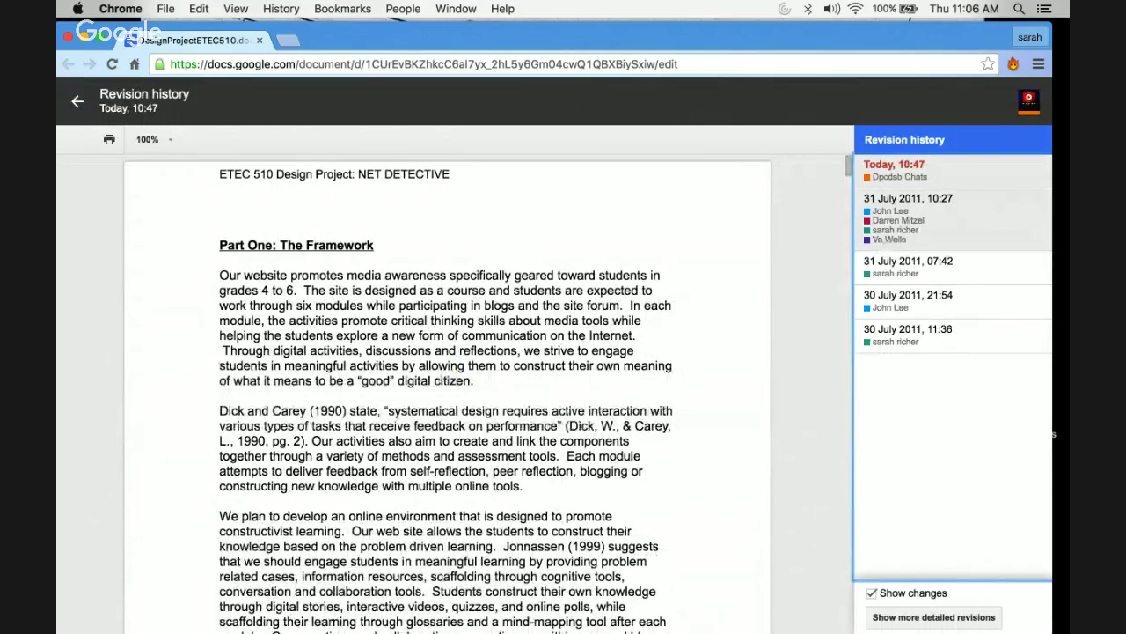
# - View the 31 July 2011, 10:27 revision's highlighted edits, then select the 07:42 revision
pyautogui.click(885, 220)
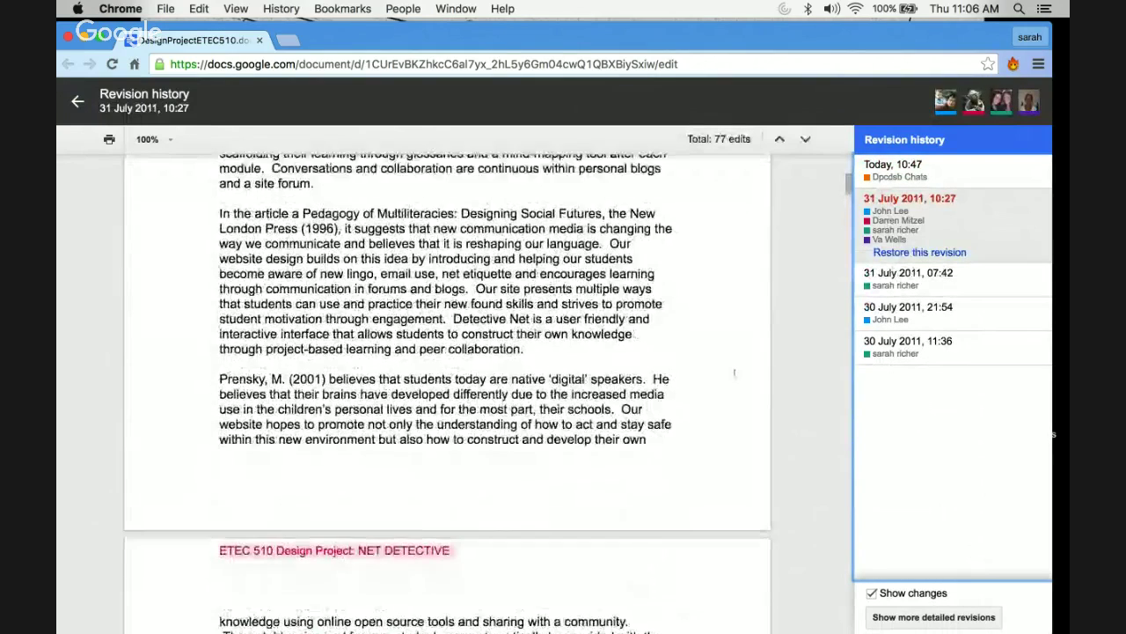
pyautogui.scroll(-10, 734, 372)
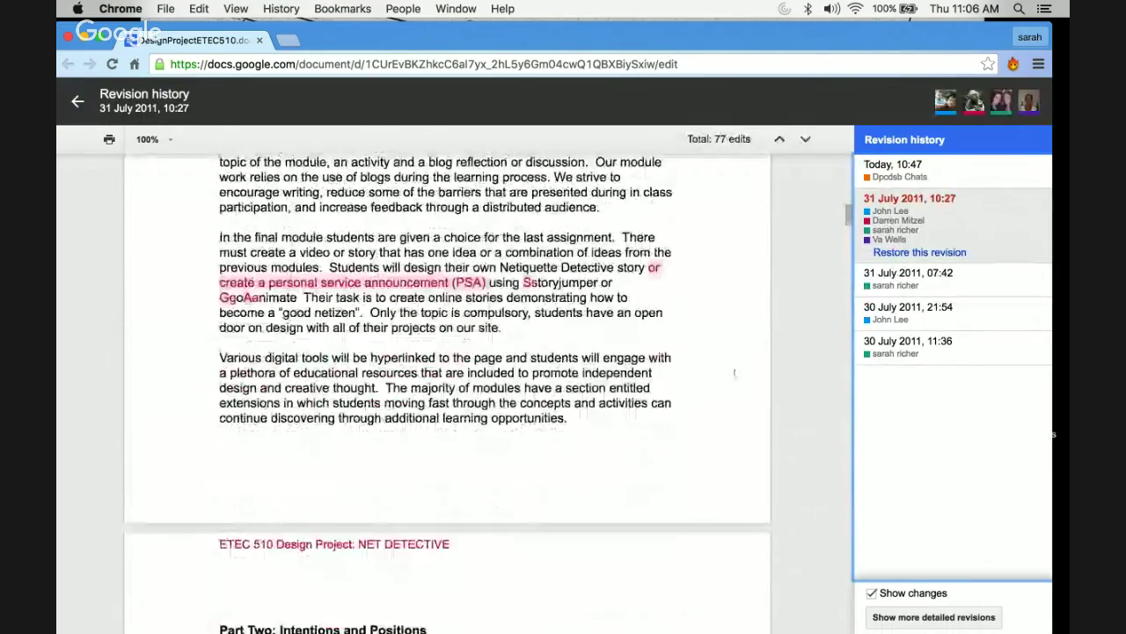
pyautogui.scroll(-15, 733, 373)
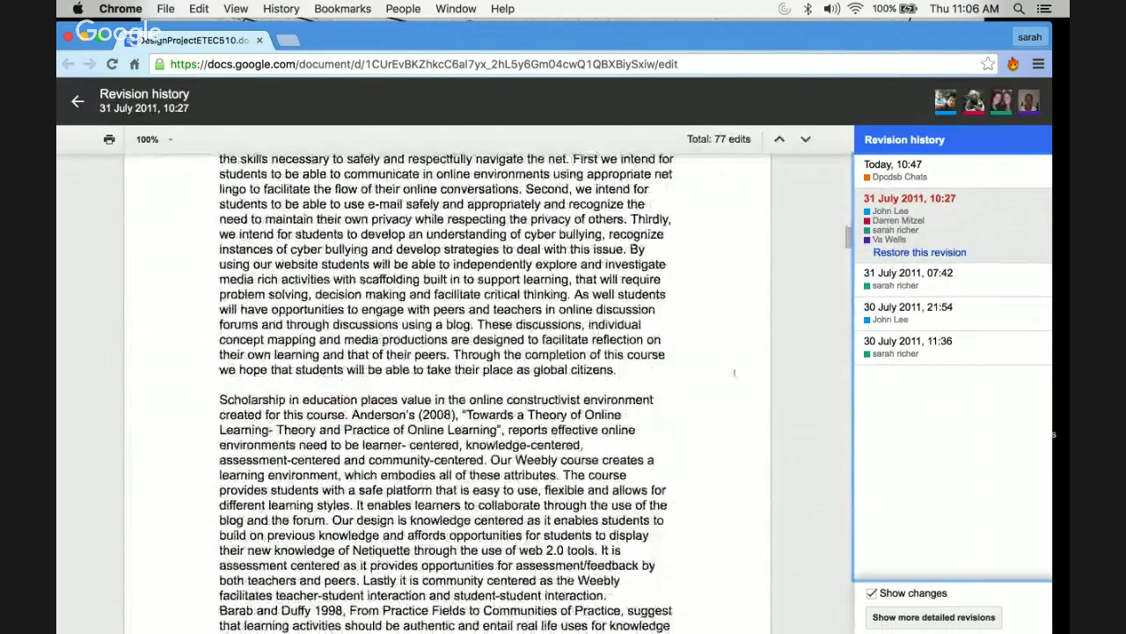
pyautogui.scroll(-15, 734, 373)
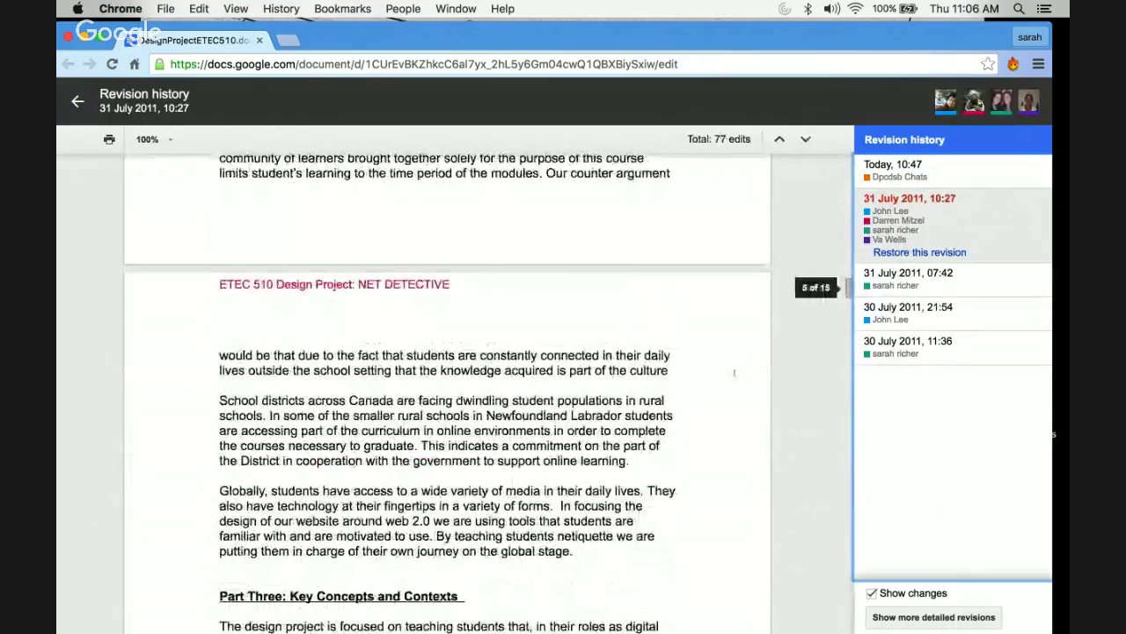
pyautogui.scroll(-15, 734, 372)
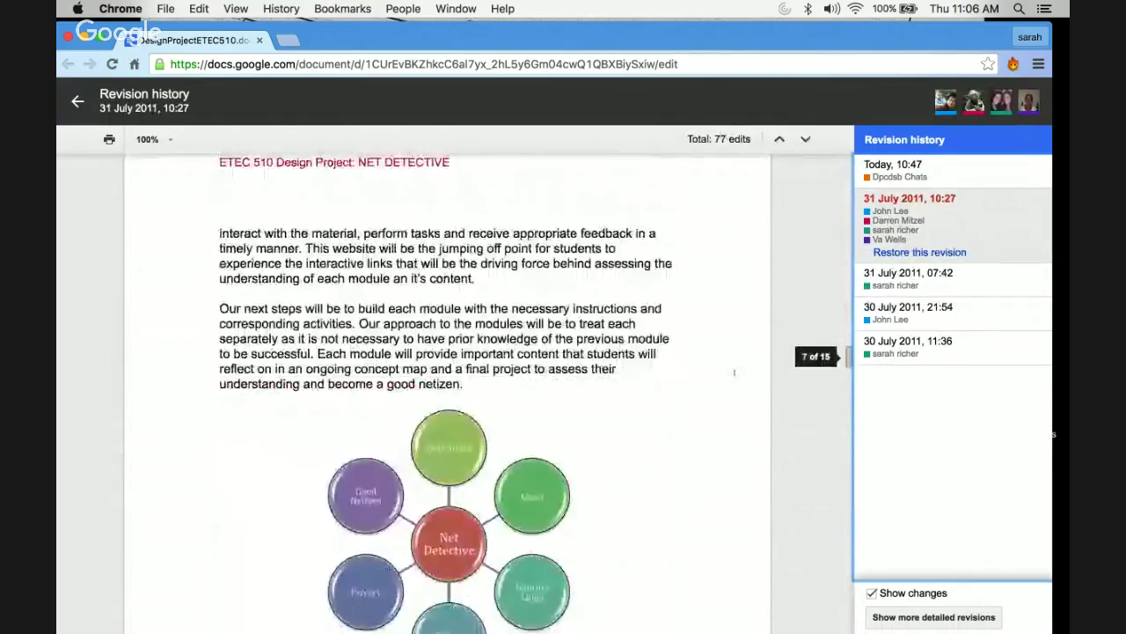
pyautogui.scroll(-15, 734, 372)
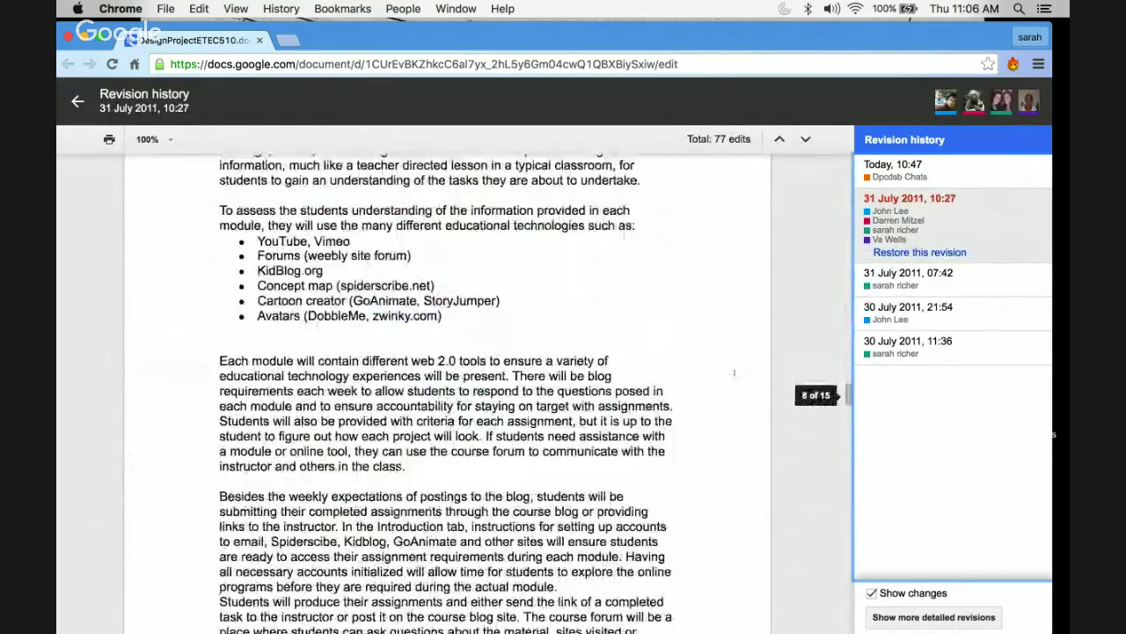
pyautogui.scroll(-5, 734, 372)
pyautogui.click(928, 278)
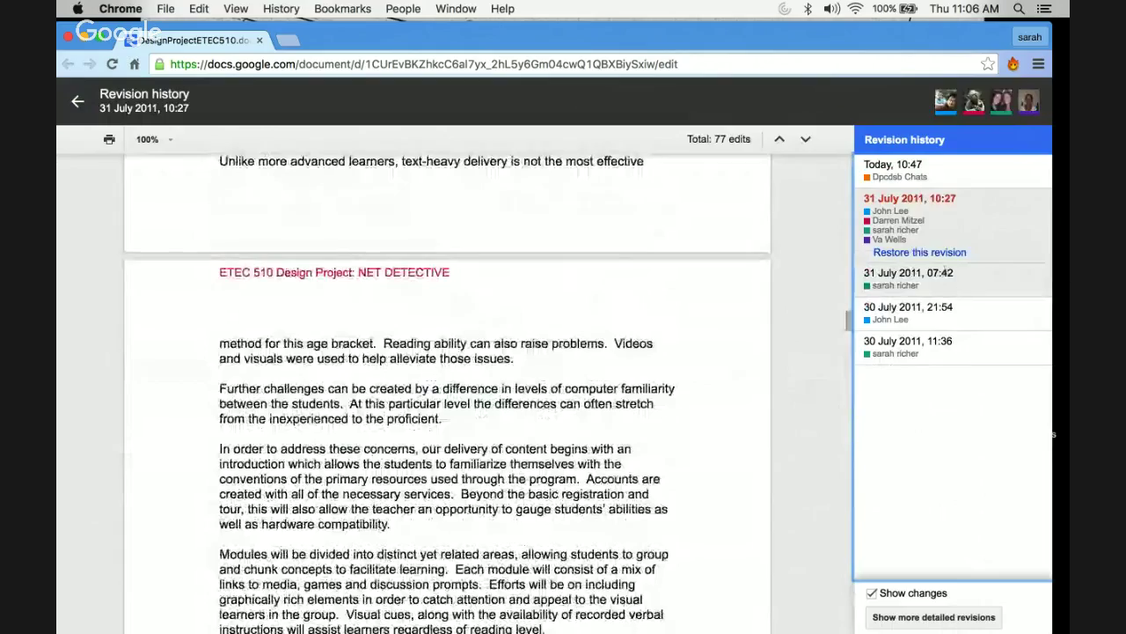
# - Open the 30 July 2011, 21:54 revision and scroll through its highlighted edits
pyautogui.click(915, 310)
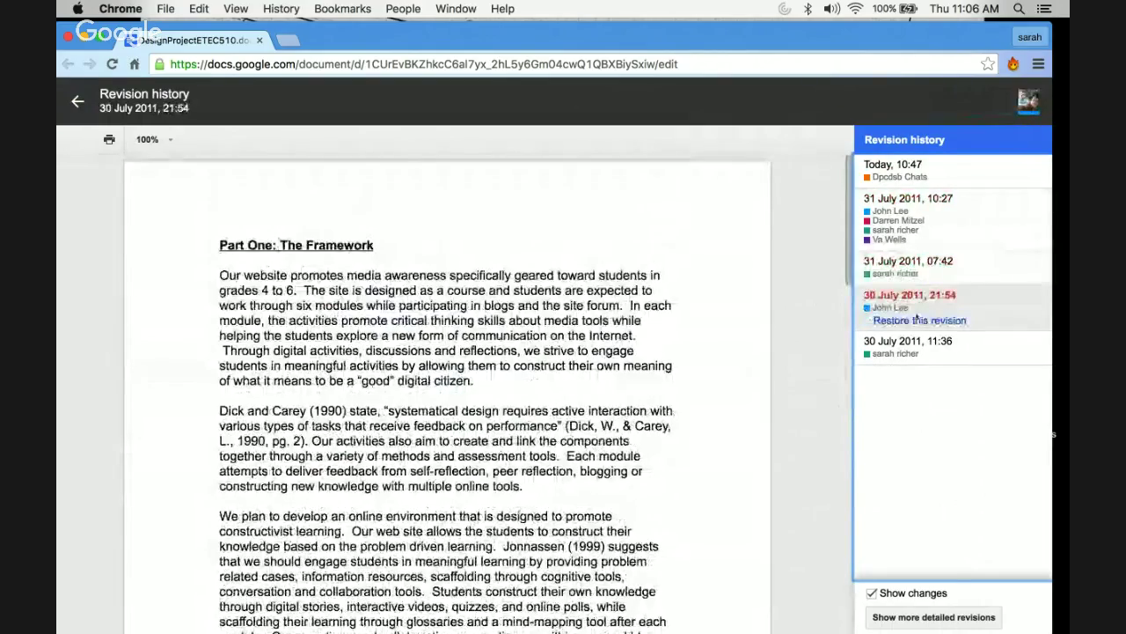
pyautogui.scroll(-10, 478, 491)
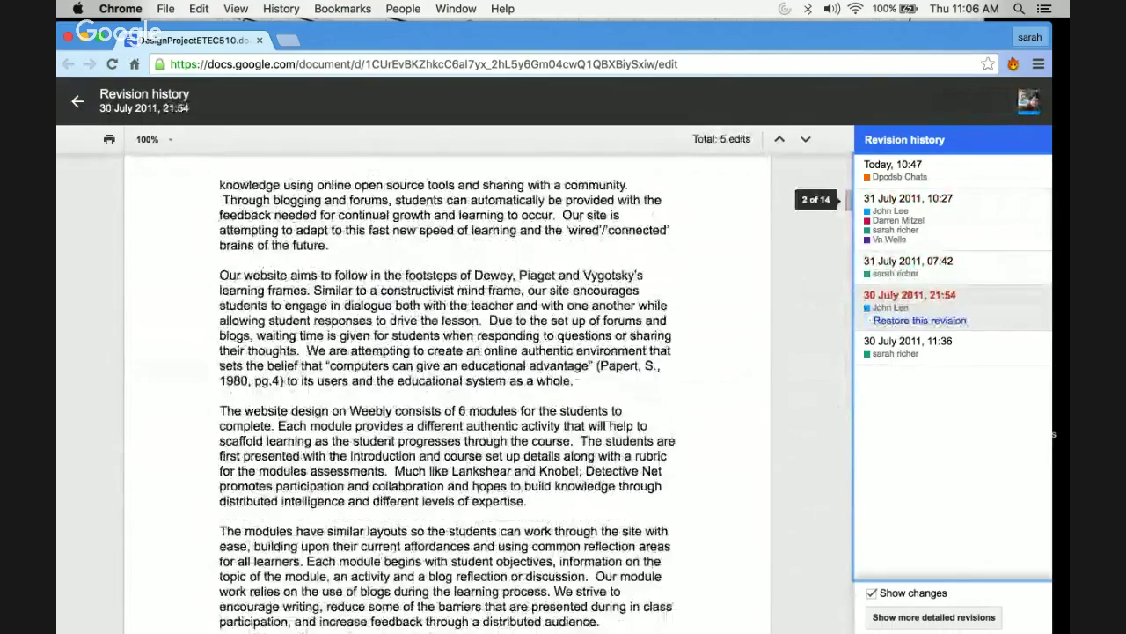
pyautogui.scroll(-5, 478, 491)
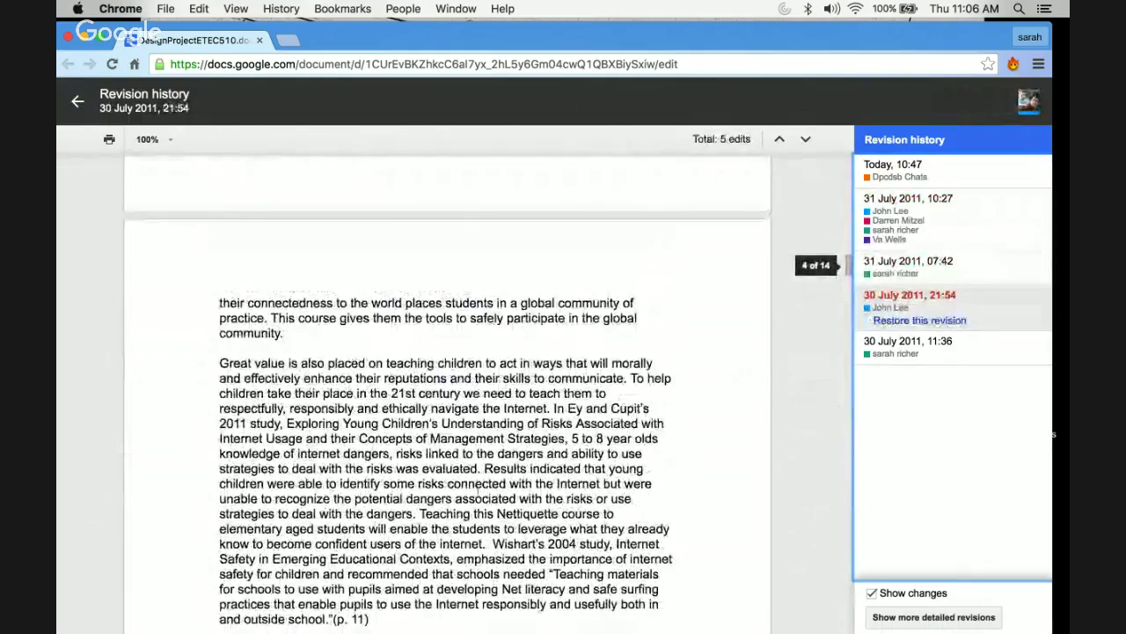
pyautogui.scroll(8, 477, 490)
pyautogui.scroll(3, 477, 491)
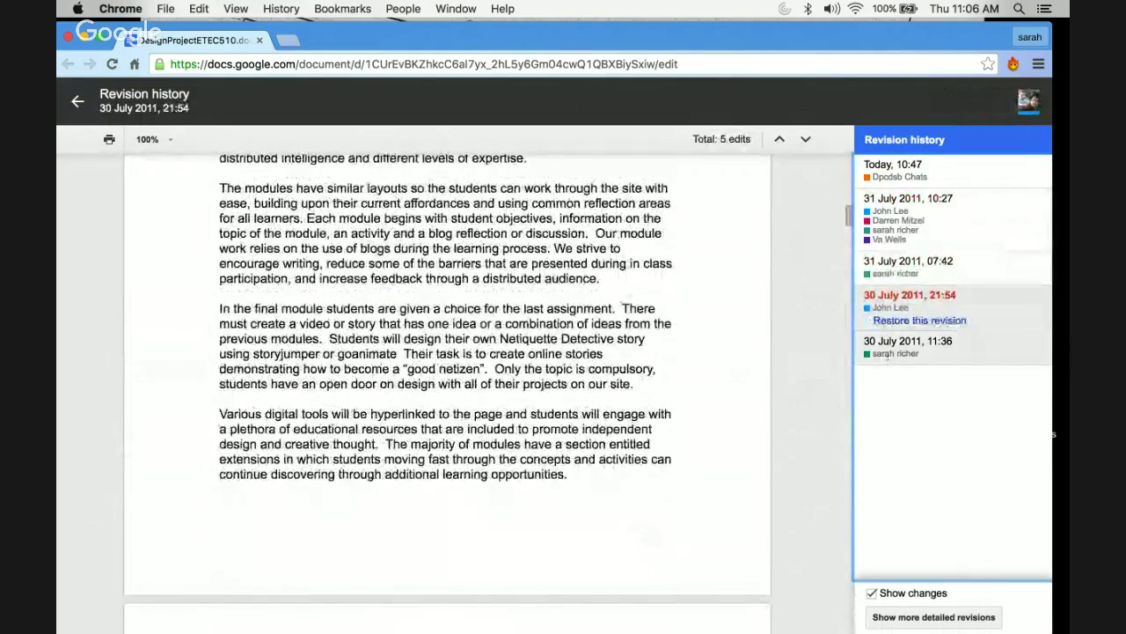
# - Display the earliest 30 July 2011, 11:36 revision, then bring the Hangouts screensharing window forward
pyautogui.click(907, 343)
pyautogui.click(899, 303)
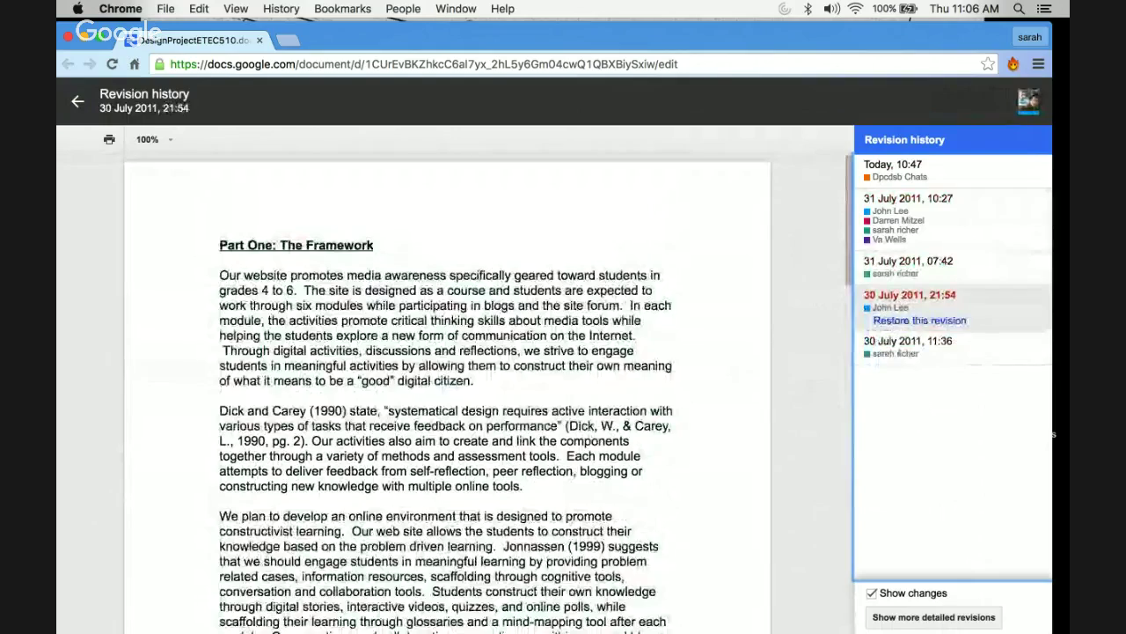
pyautogui.click(899, 352)
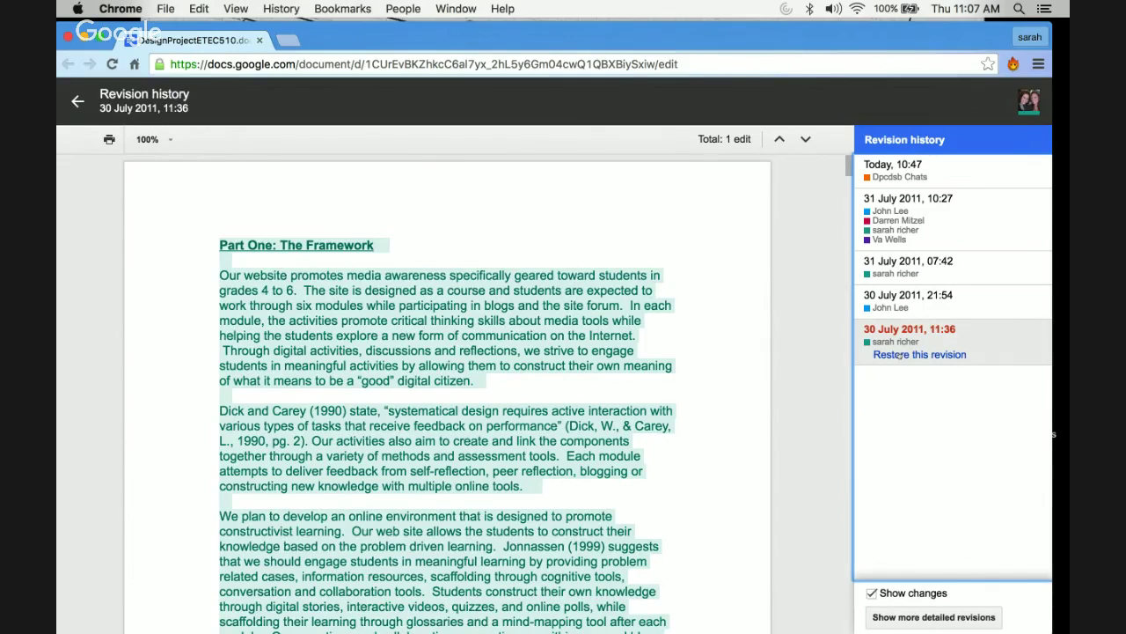
pyautogui.moveTo(58, 352)
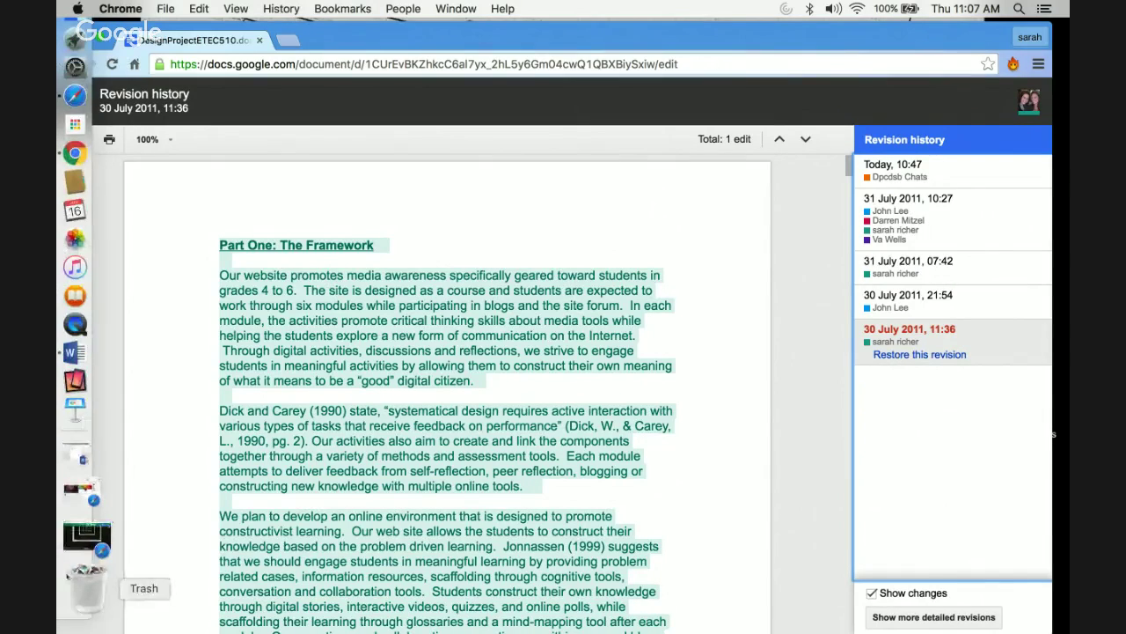
pyautogui.click(68, 565)
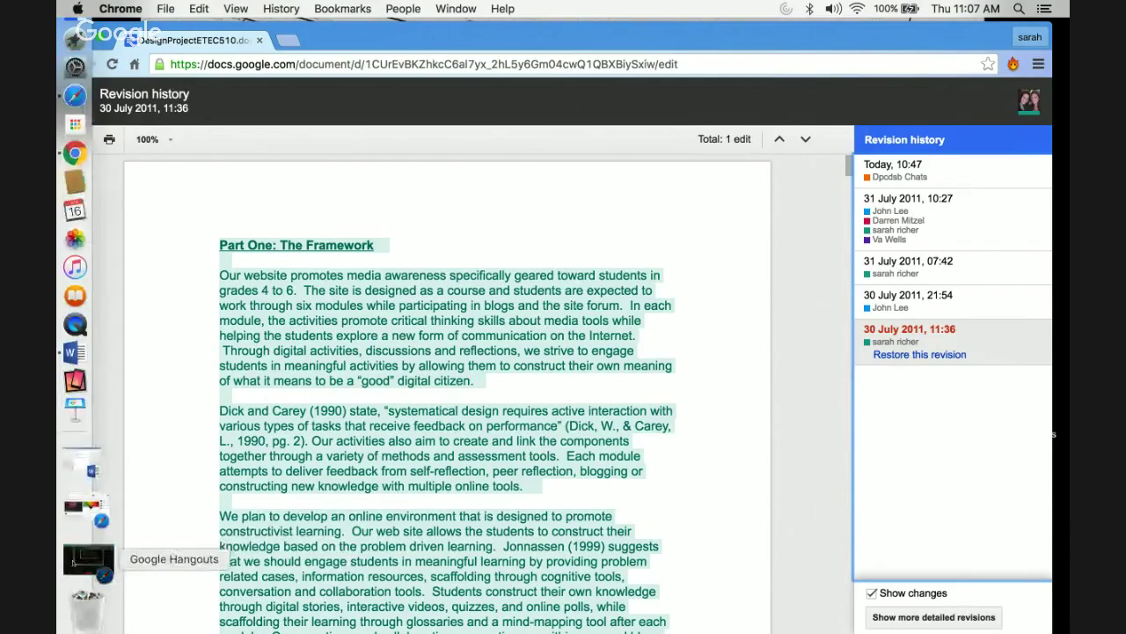